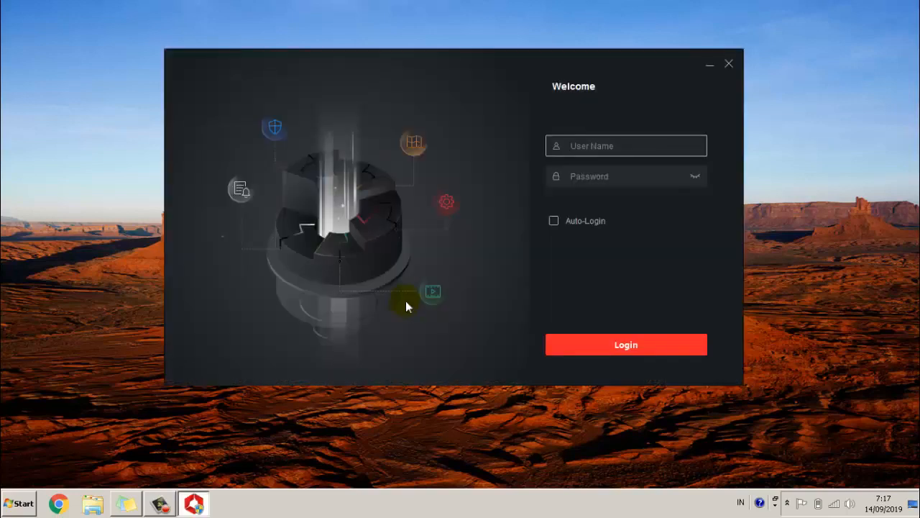
Log in to the iVMS-4200 client as admin with the local account password.
type("admin")
key("Tab")
type("*******")
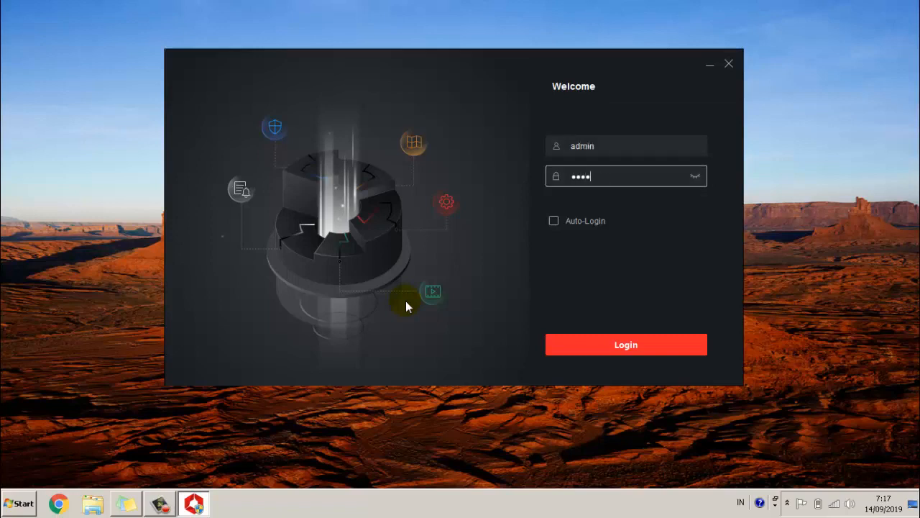
type("*")
left_click(626, 346)
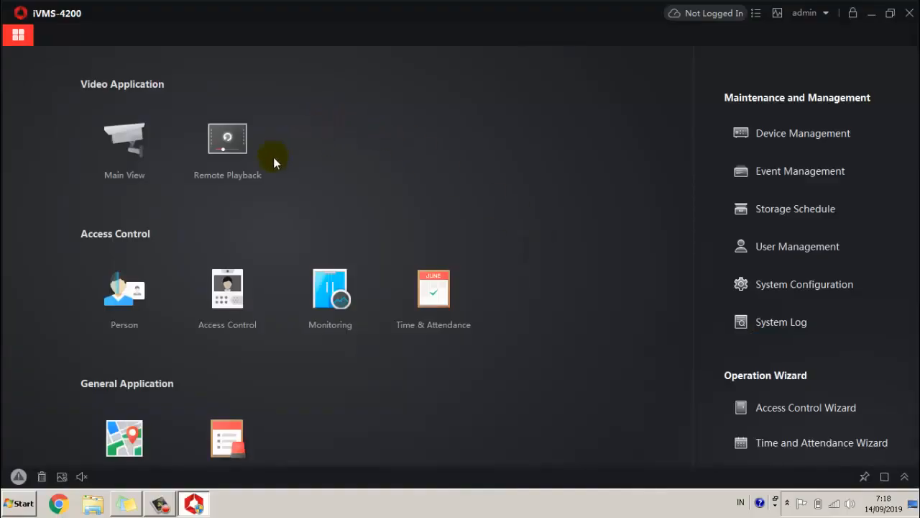
In Device Management's cloud login panel, select Indonesia from the Service Area list.
left_click(793, 134)
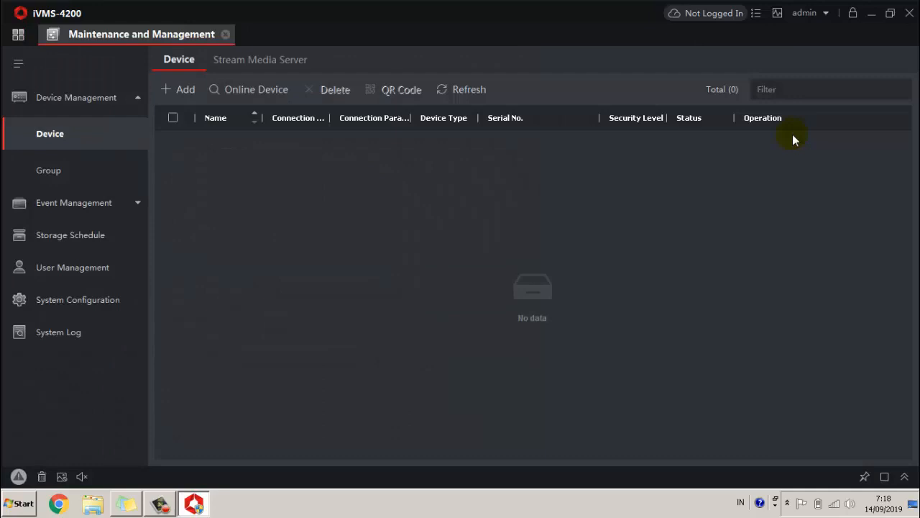
left_click(712, 14)
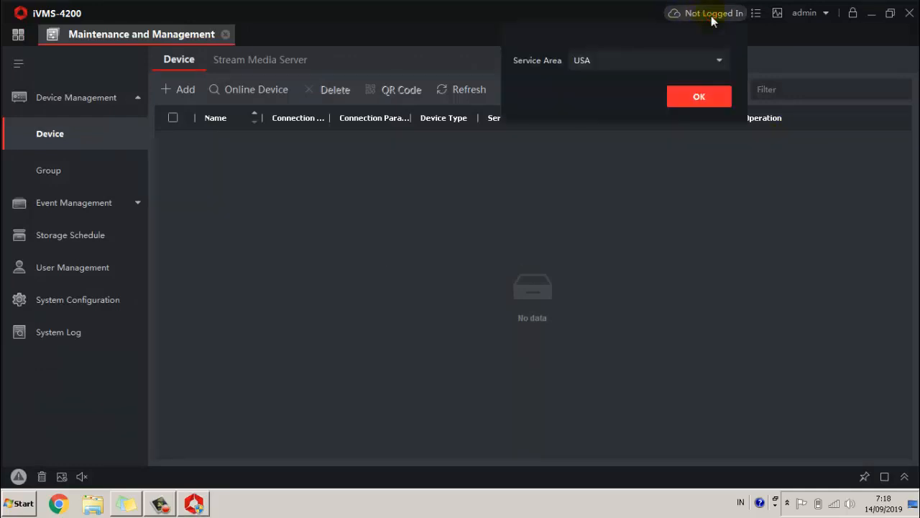
left_click(718, 61)
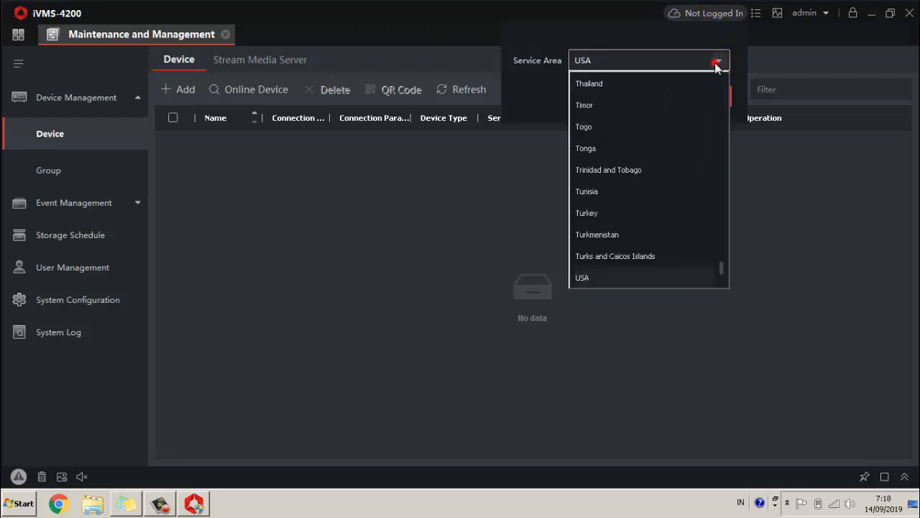
scroll(690, 163, "down", 5)
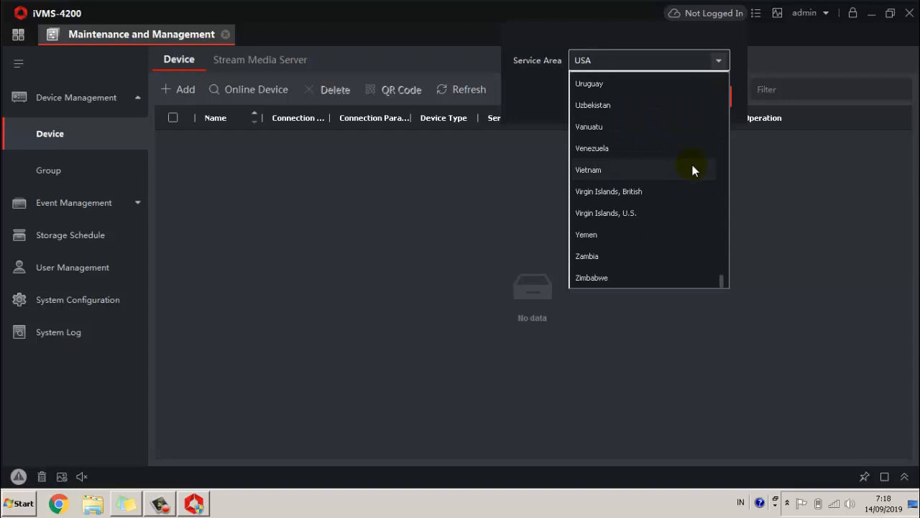
scroll(692, 169, "up", 2)
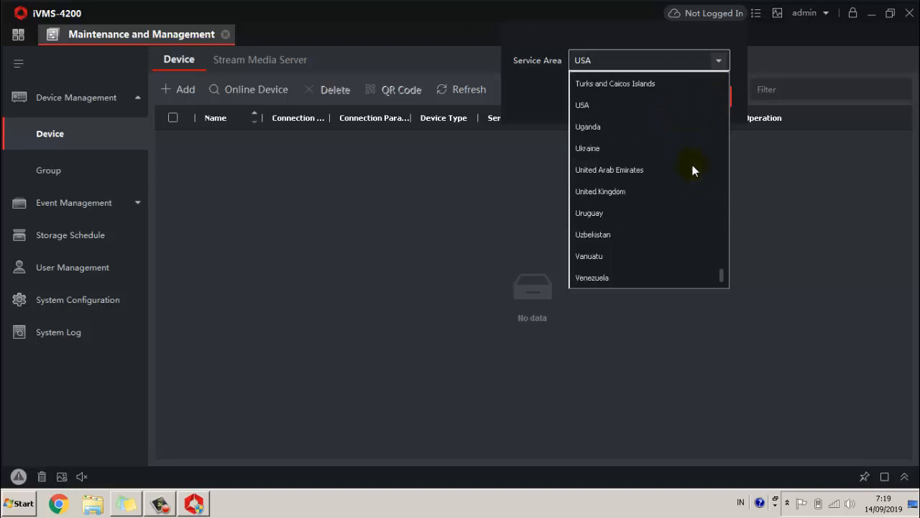
scroll(692, 170, "up", 4)
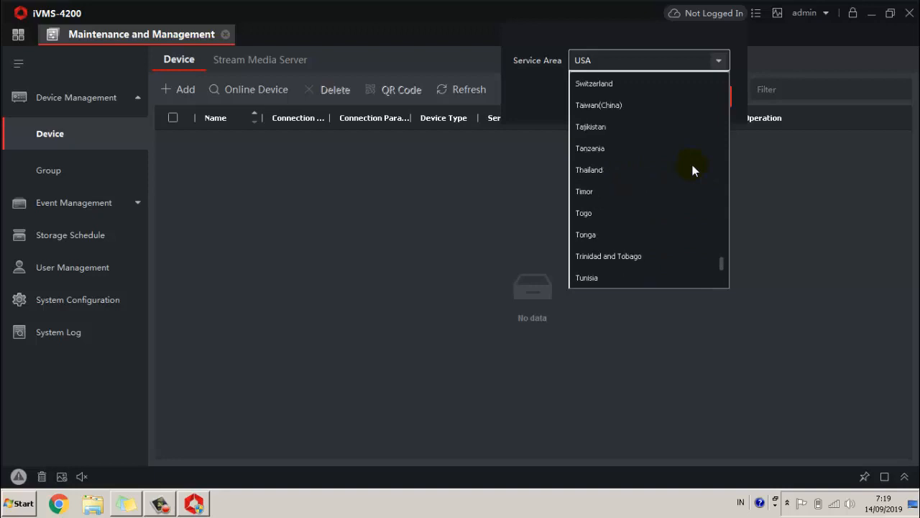
scroll(692, 169, "up", 5)
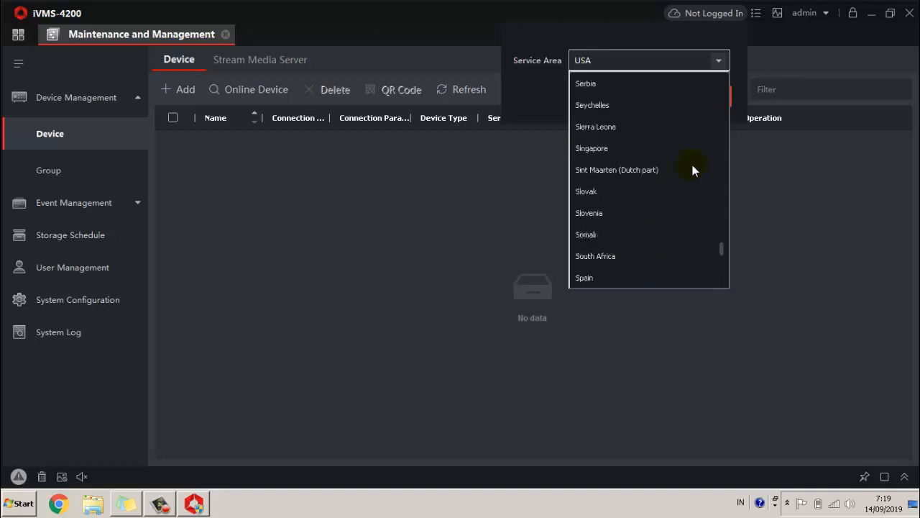
scroll(692, 169, "up", 5)
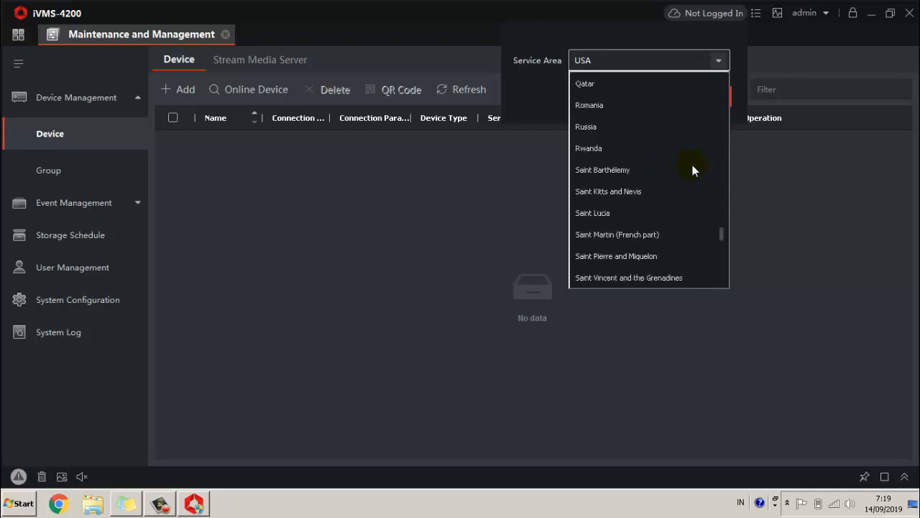
scroll(692, 169, "up", 6)
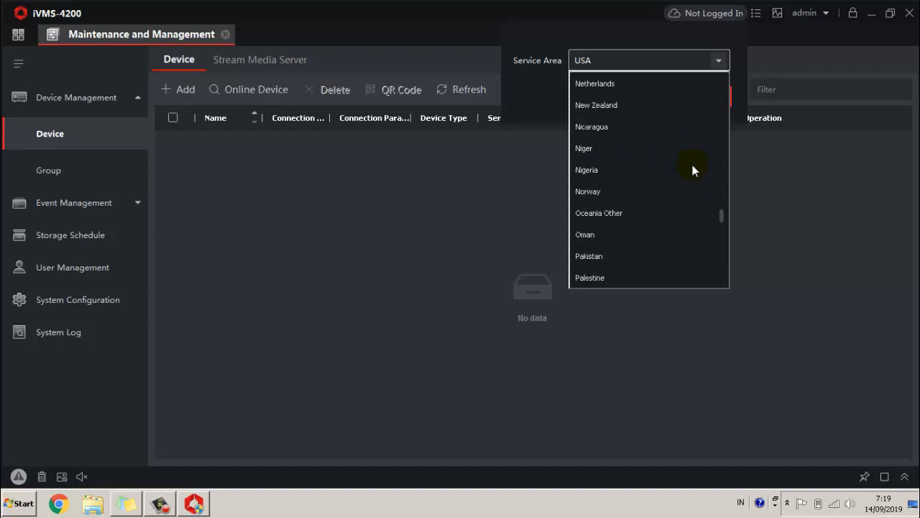
scroll(692, 170, "up", 6)
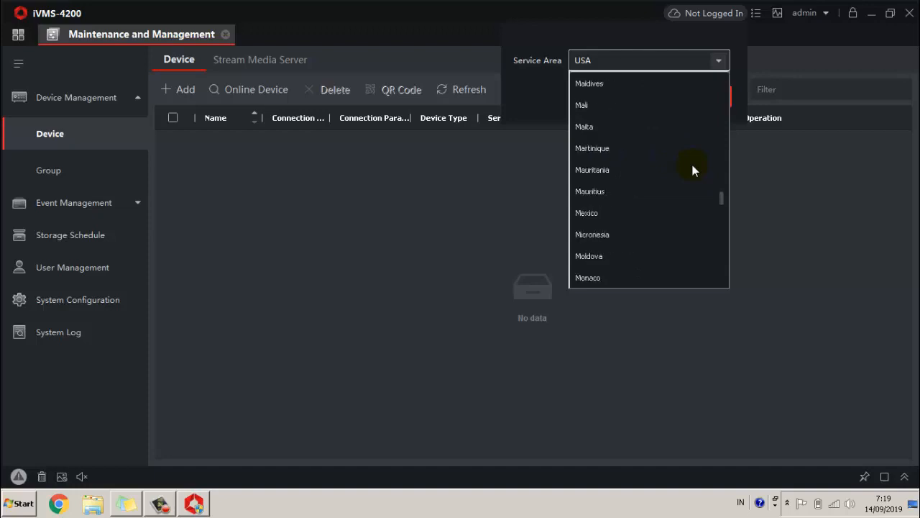
scroll(693, 169, "up", 4)
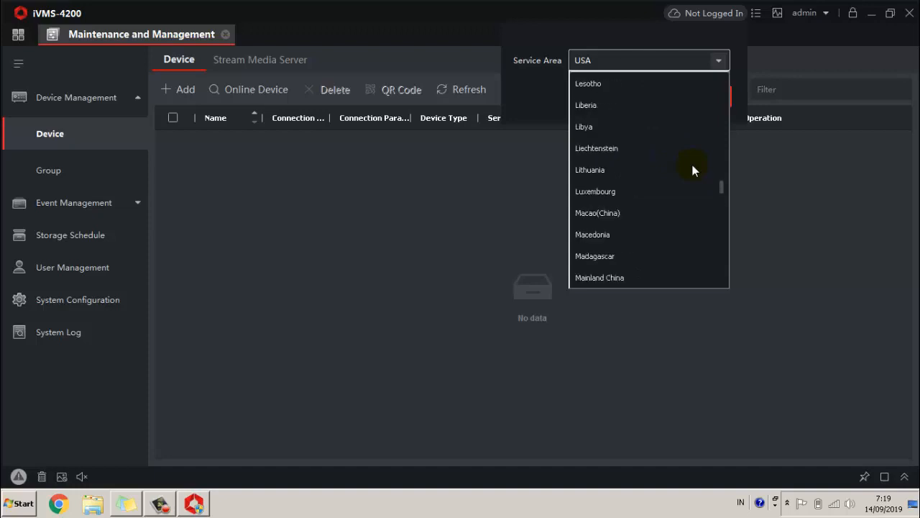
scroll(693, 170, "up", 4)
scroll(692, 169, "up", 3)
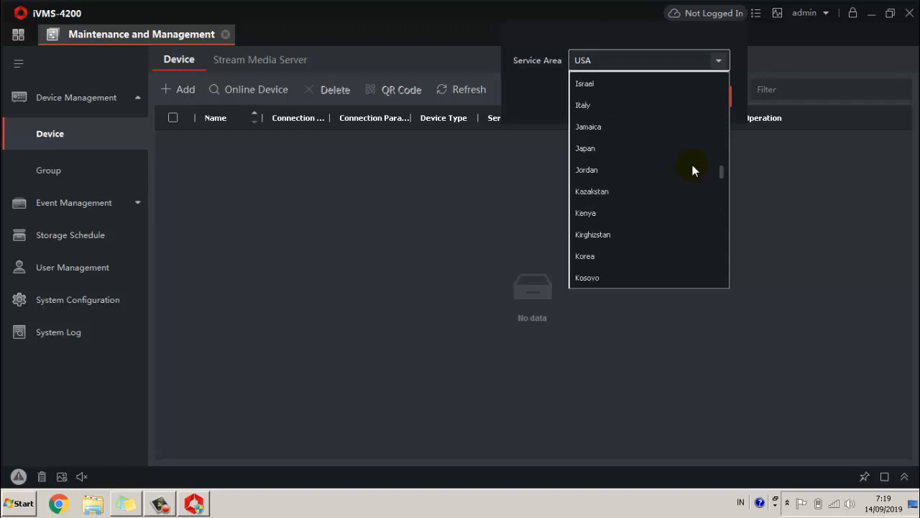
left_click(617, 152)
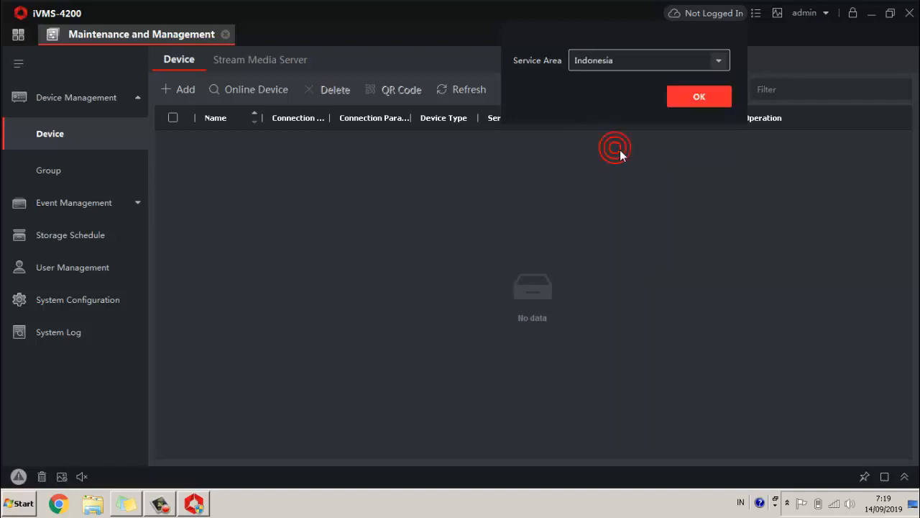
Confirm Indonesia, then log in with the cloud account's e-mail and password.
left_click(697, 97)
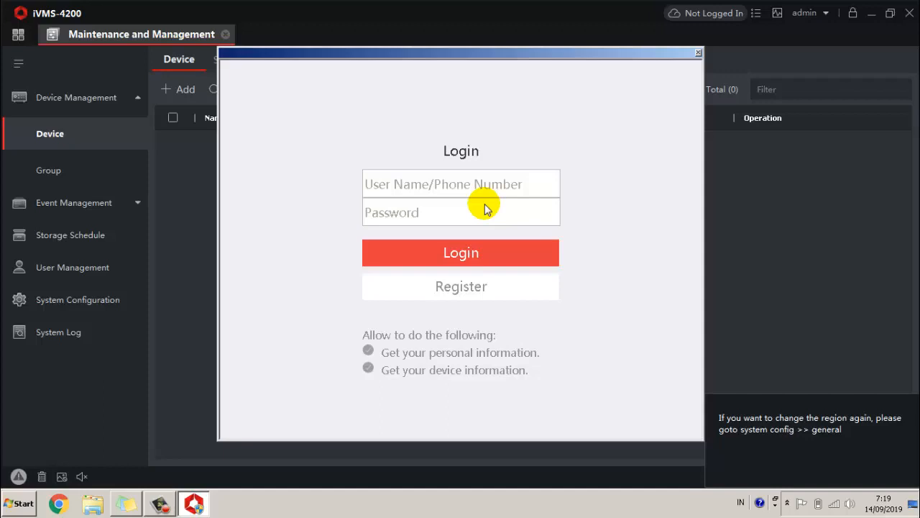
left_click(474, 187)
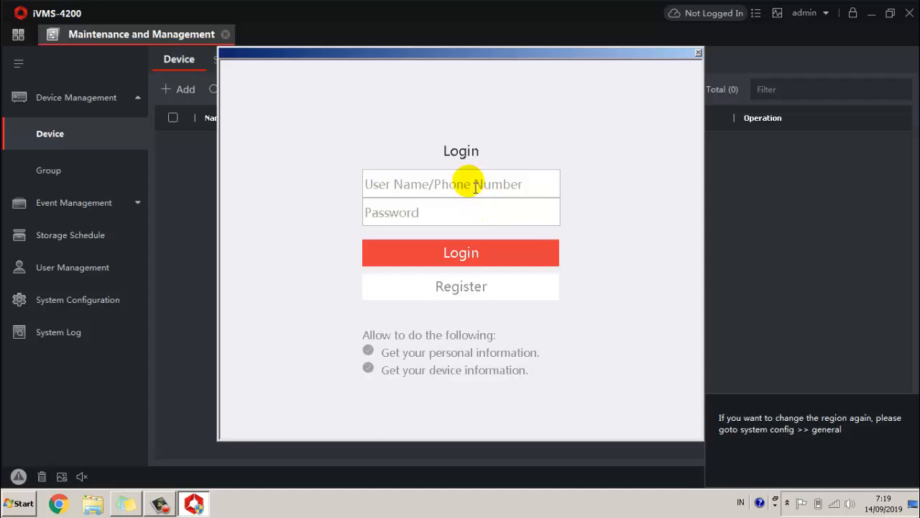
type("waha")
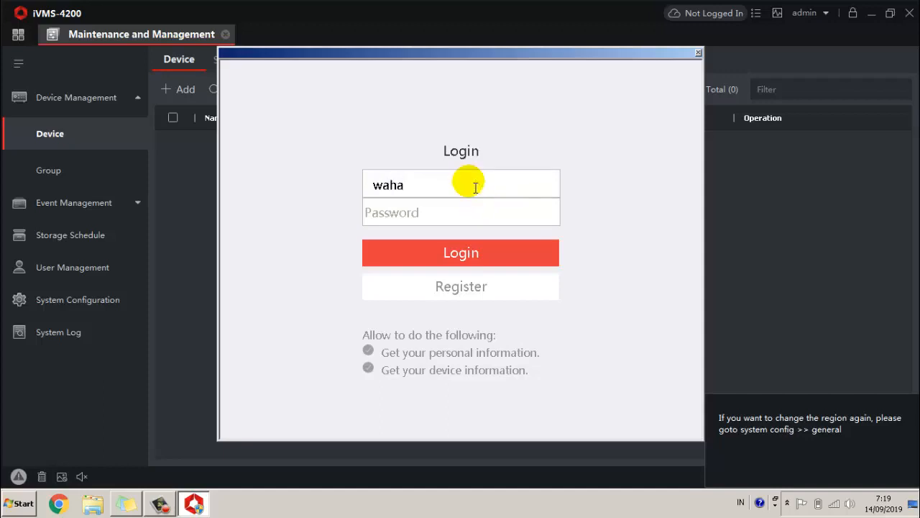
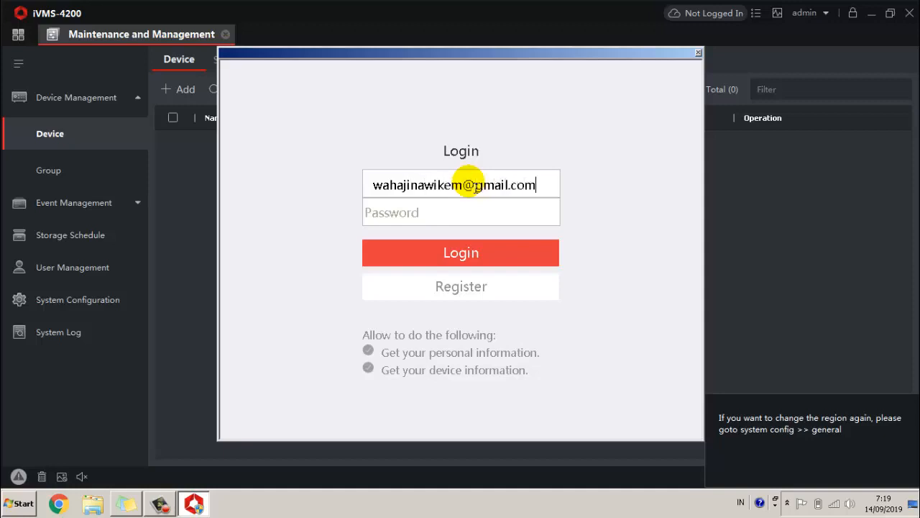
key("Tab")
type("•••••••")
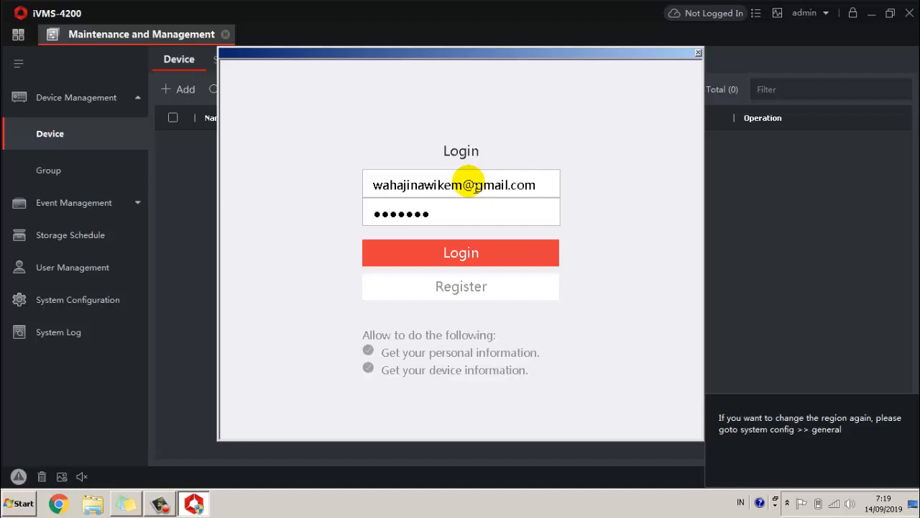
type("•")
left_click(468, 259)
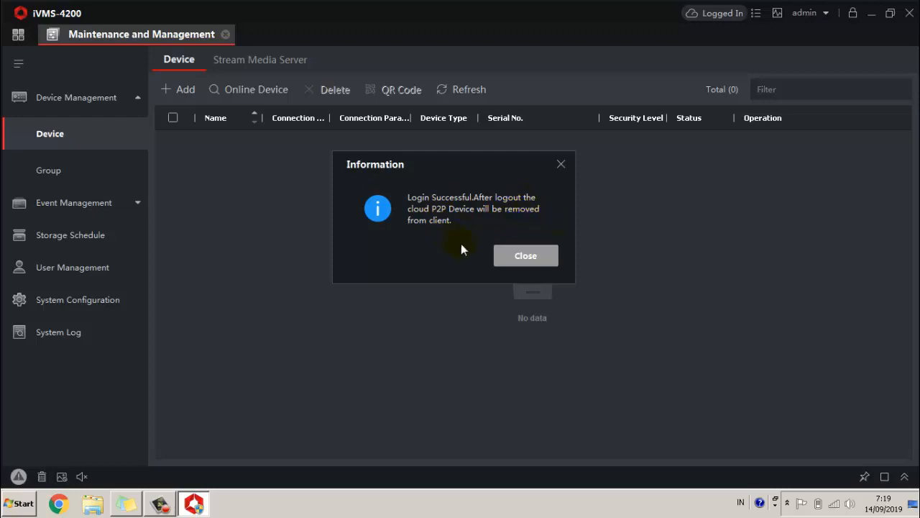
left_click(525, 256)
Add the DS-7204HQHI-K1/UHK DVR (serial D03846513) as a Cloud P2P device with its verification code.
left_click(524, 256)
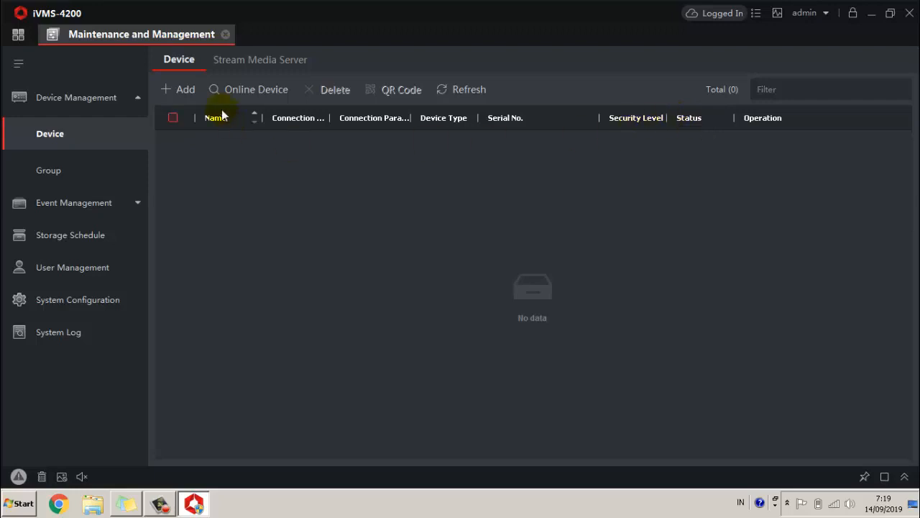
left_click(182, 92)
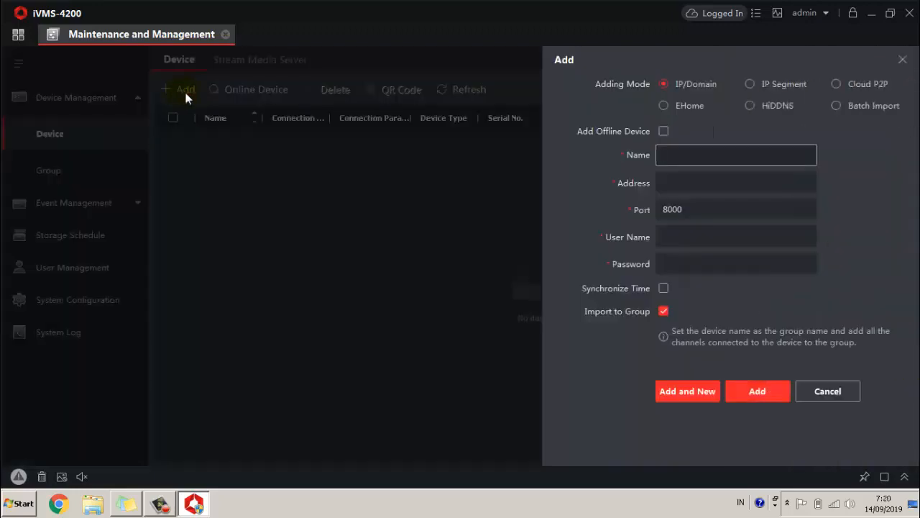
left_click(838, 84)
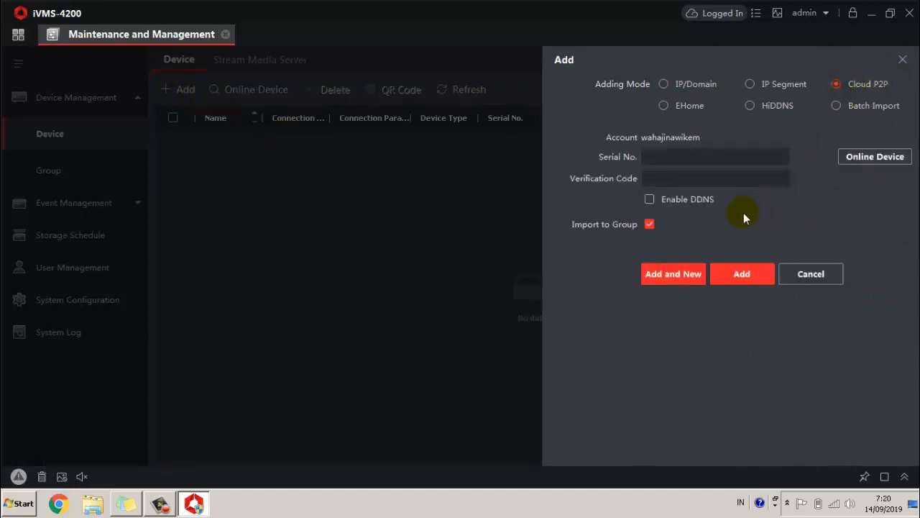
left_click(870, 158)
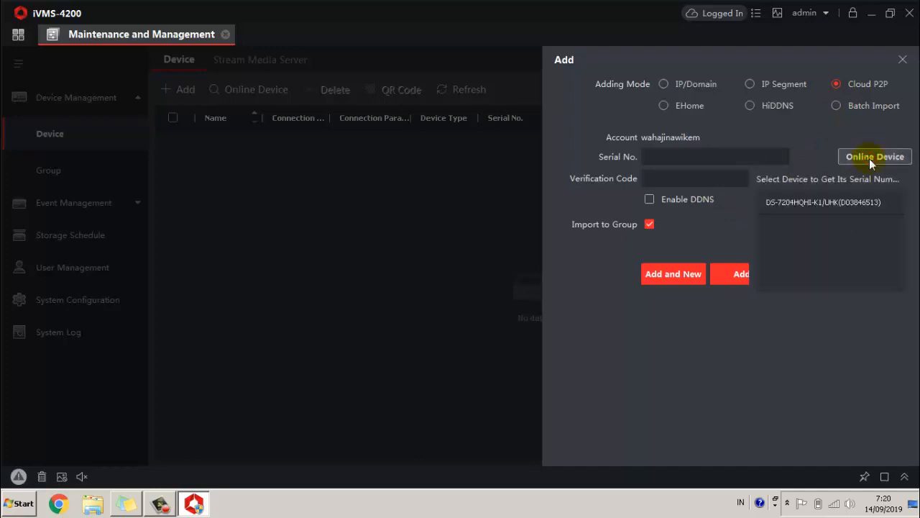
left_click(843, 205)
left_click(747, 180)
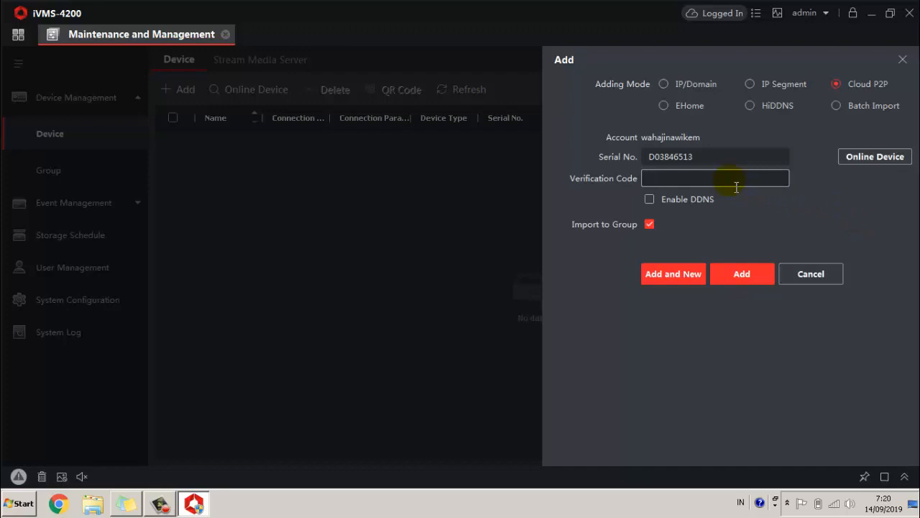
type("******")
left_click(737, 279)
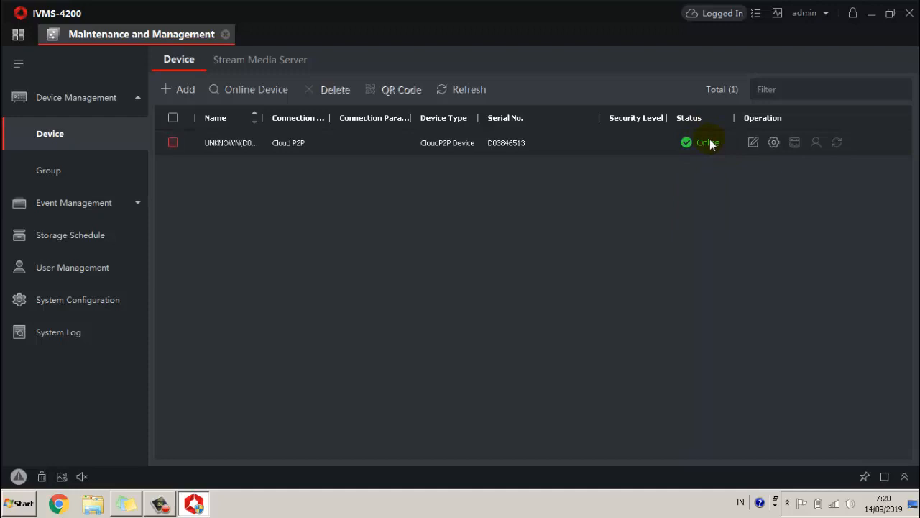
In Main View, start live view of all cameras on UNKNOWN(D03846513).
left_click(18, 37)
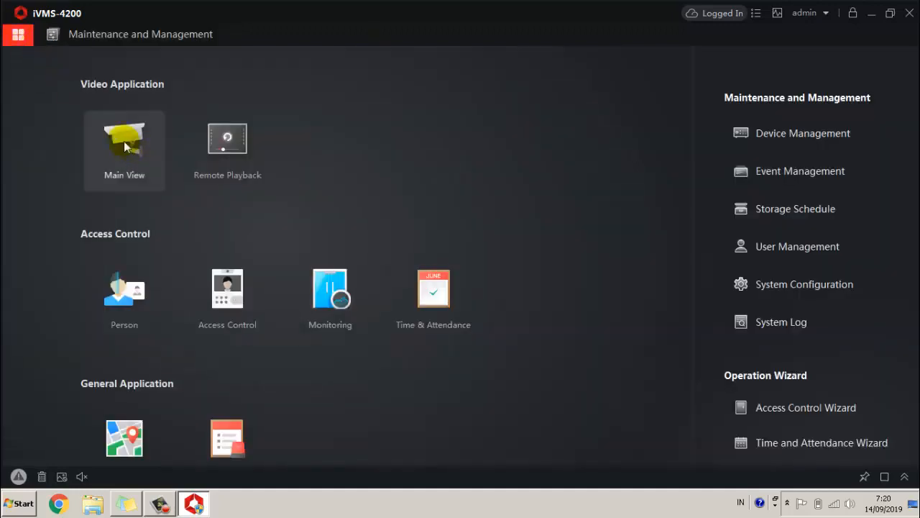
left_click(124, 141)
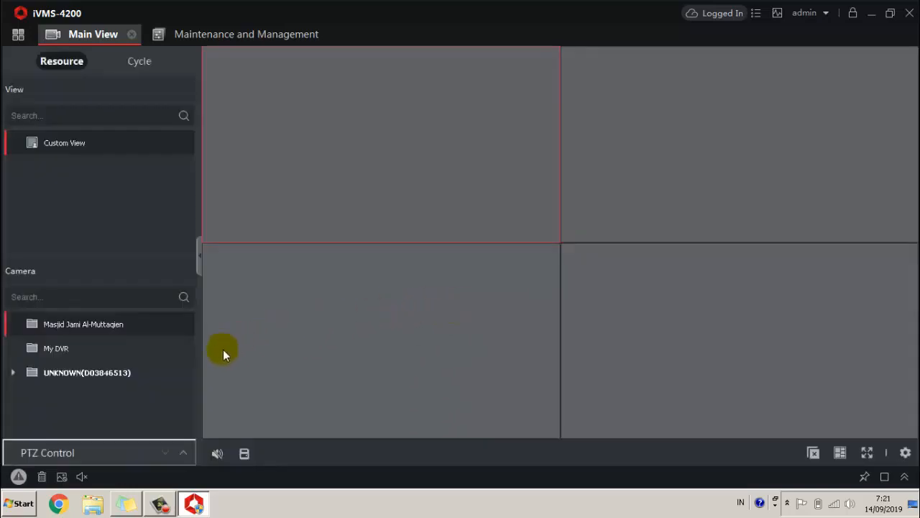
left_click(93, 372)
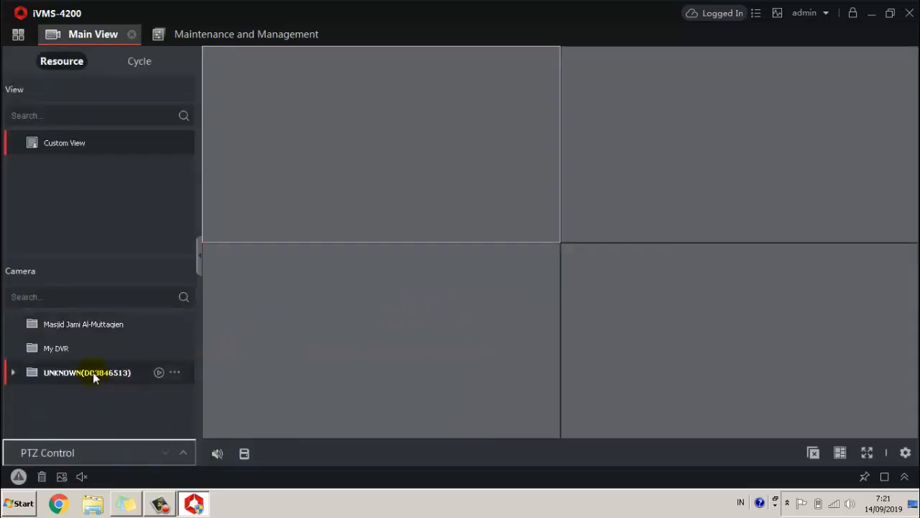
left_click(159, 373)
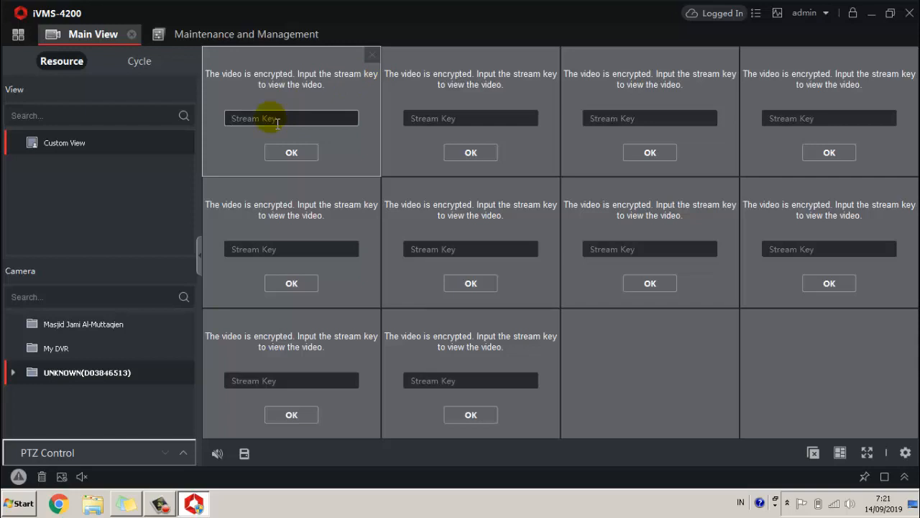
left_click(21, 503)
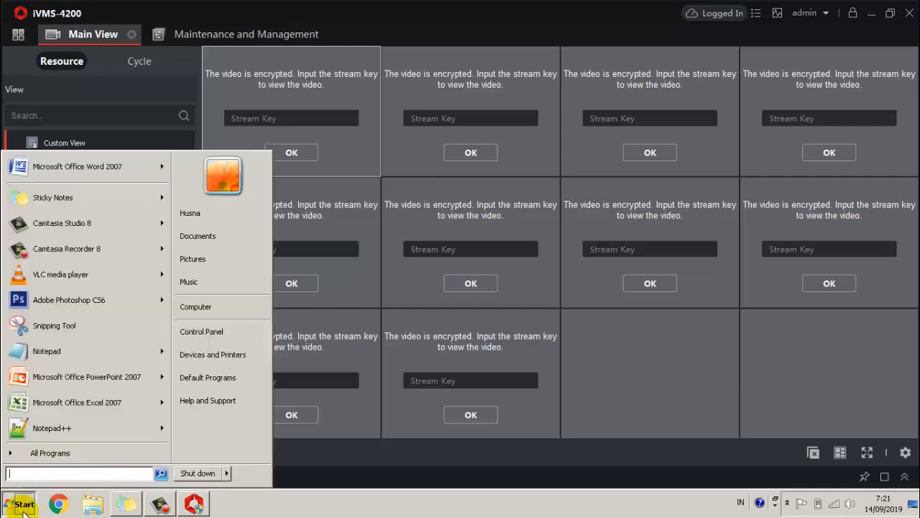
Launch SADP from the Start menu search and collapse its network parameters panel.
type("sadp")
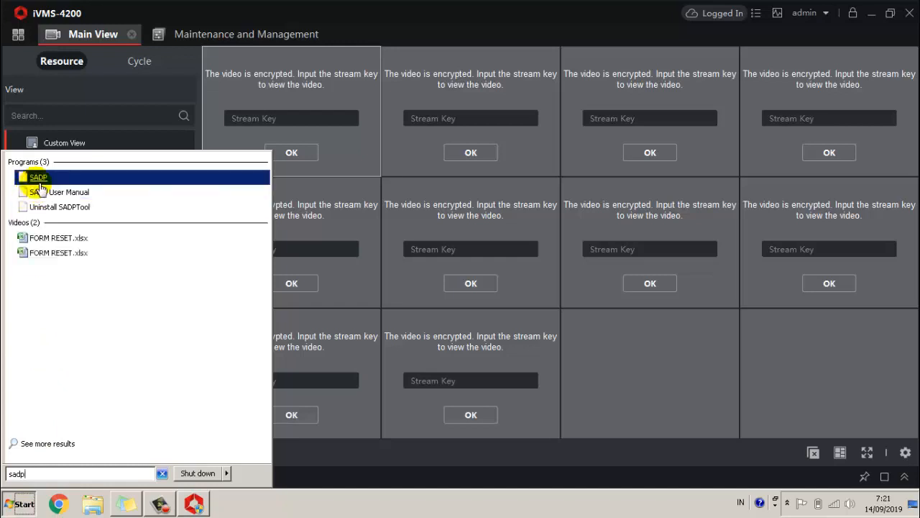
left_click(38, 178)
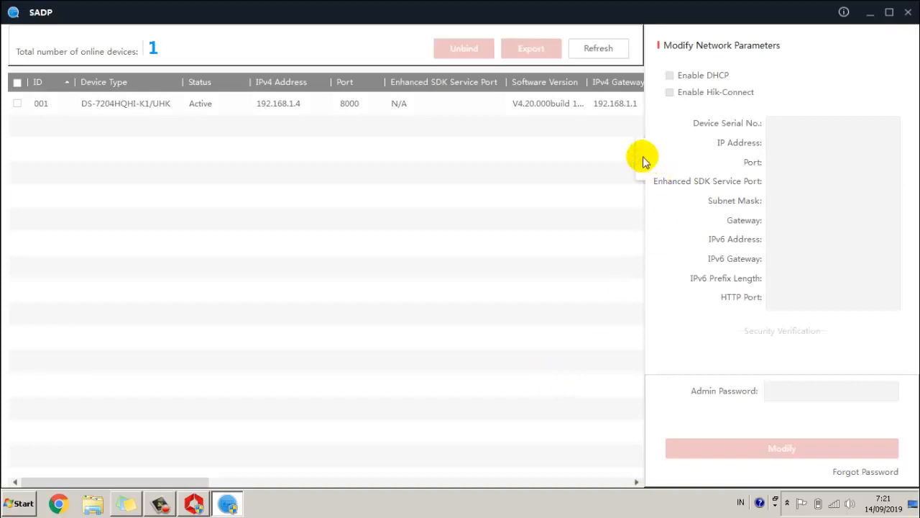
left_click(638, 164)
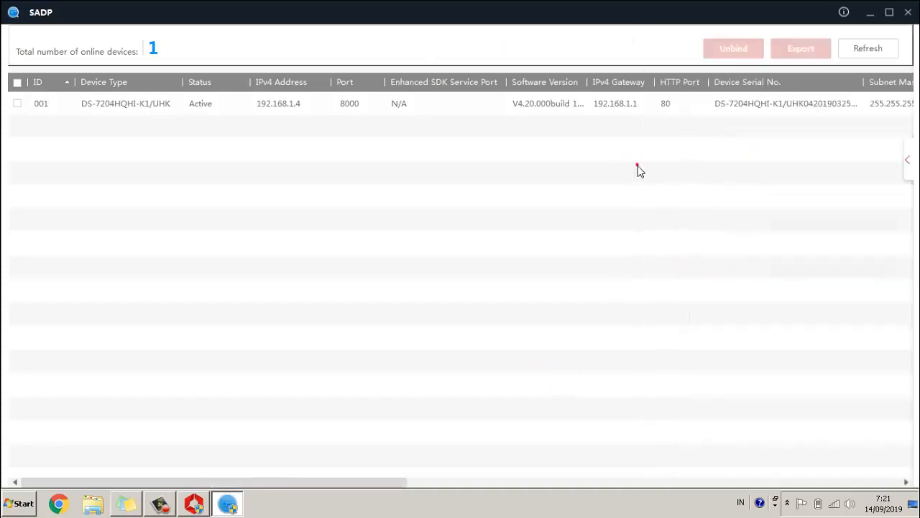
Select and tick the DVR at 192.168.1.4 in SADP's device list.
left_click(396, 108)
left_click(281, 105)
left_click(18, 104)
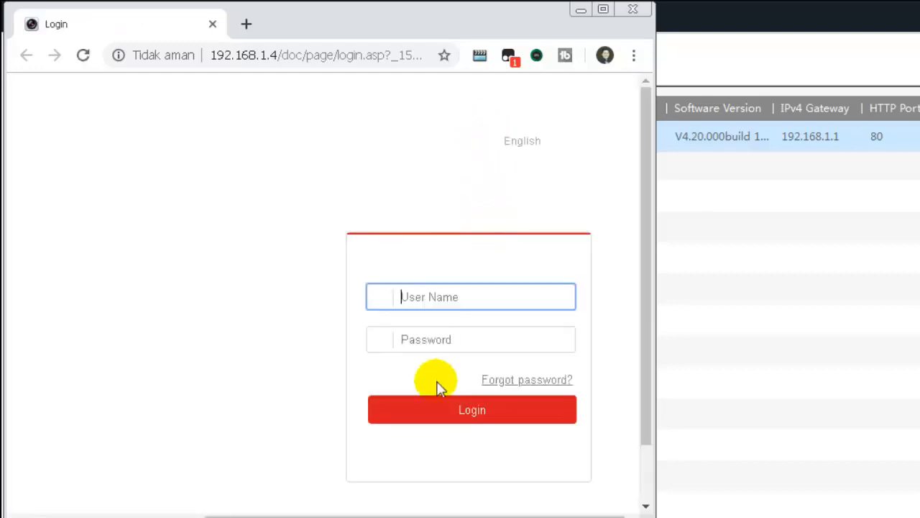
Log in to the DVR web interface with the admin account and its password.
type("admin")
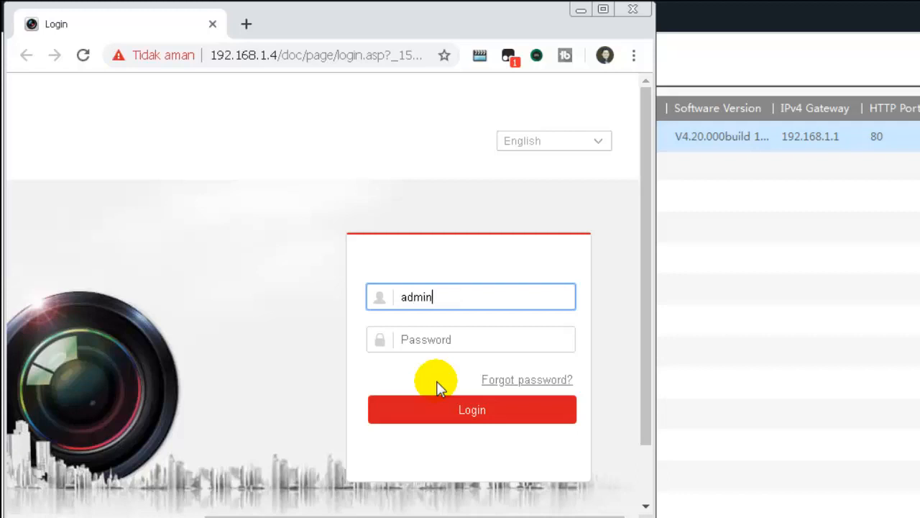
key("Tab")
type("a")
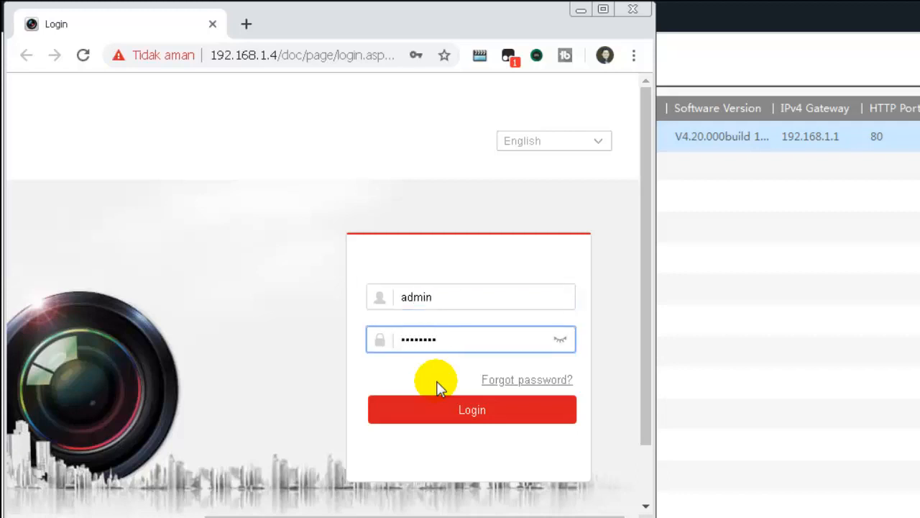
left_click(481, 415)
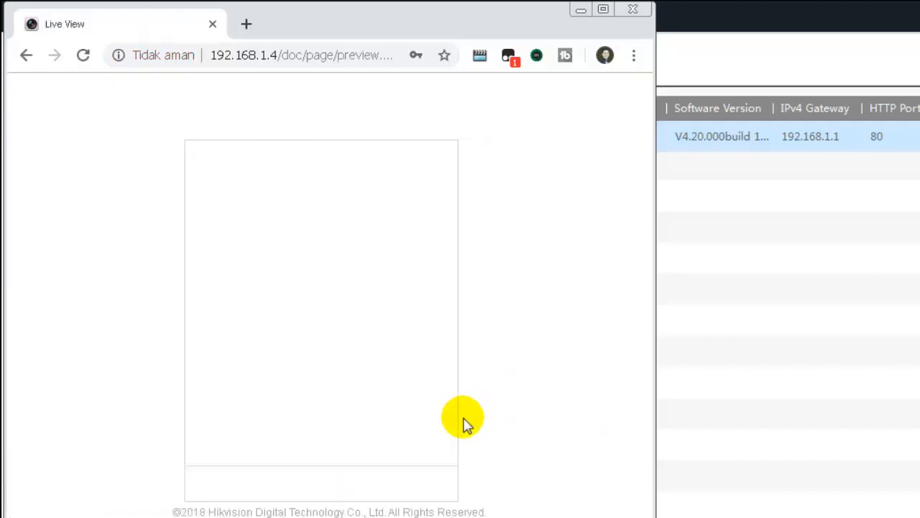
Go to Configuration > Network > Advanced Settings > Platform Access.
left_click(582, 92)
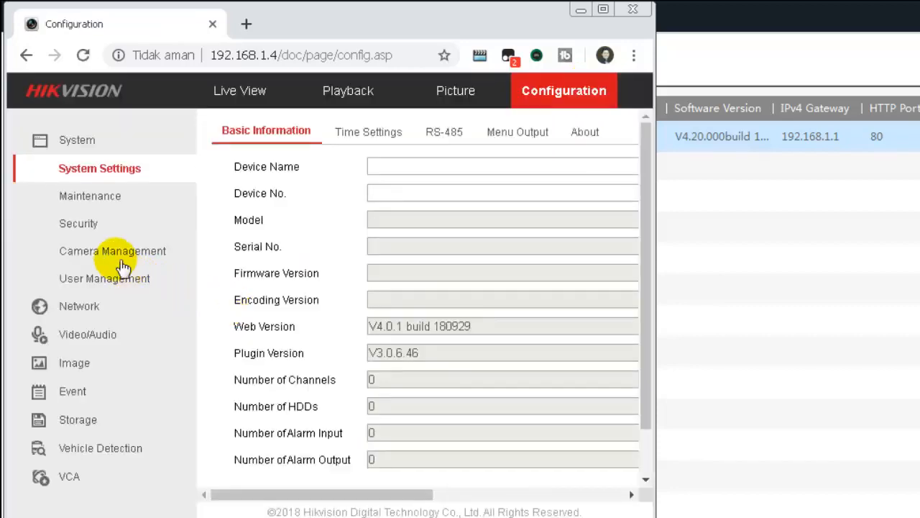
left_click(72, 314)
left_click(105, 224)
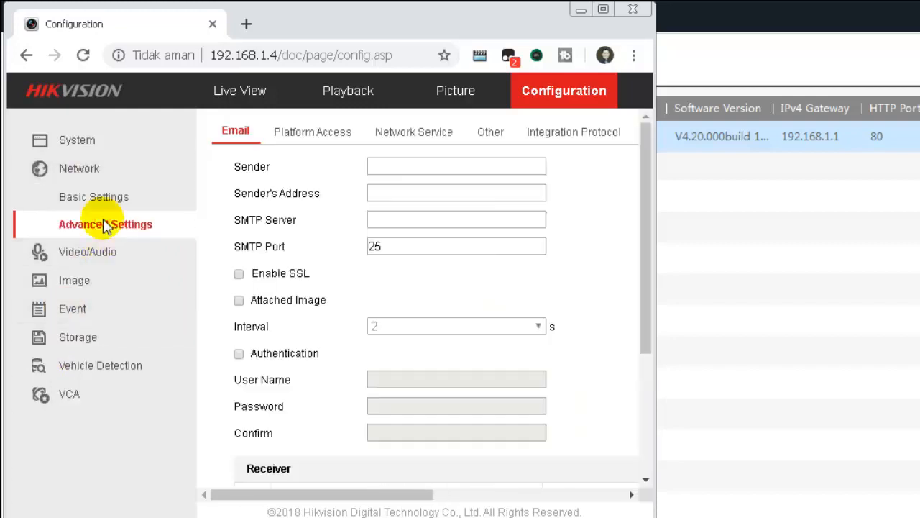
left_click(318, 135)
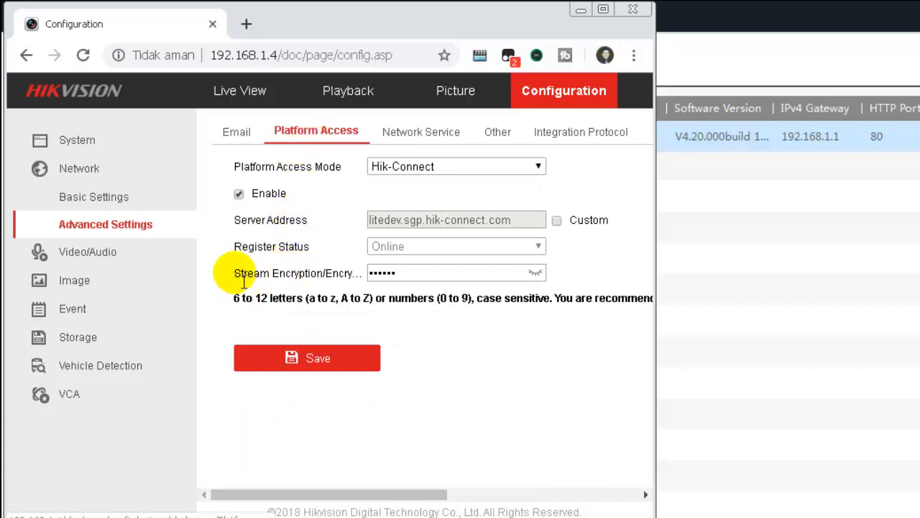
Reveal the Hik-Connect stream encryption key and copy it.
left_click_drag(235, 273, 353, 272)
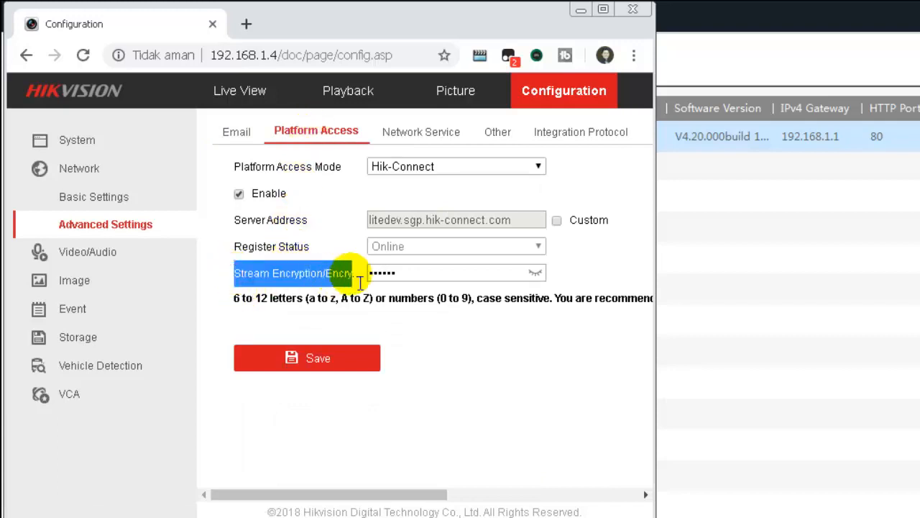
left_click(535, 273)
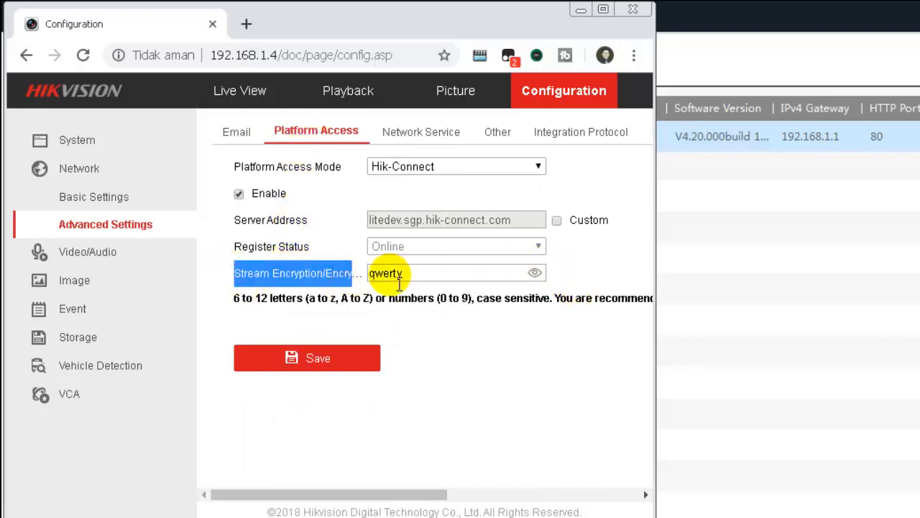
left_click_drag(405, 273, 366, 279)
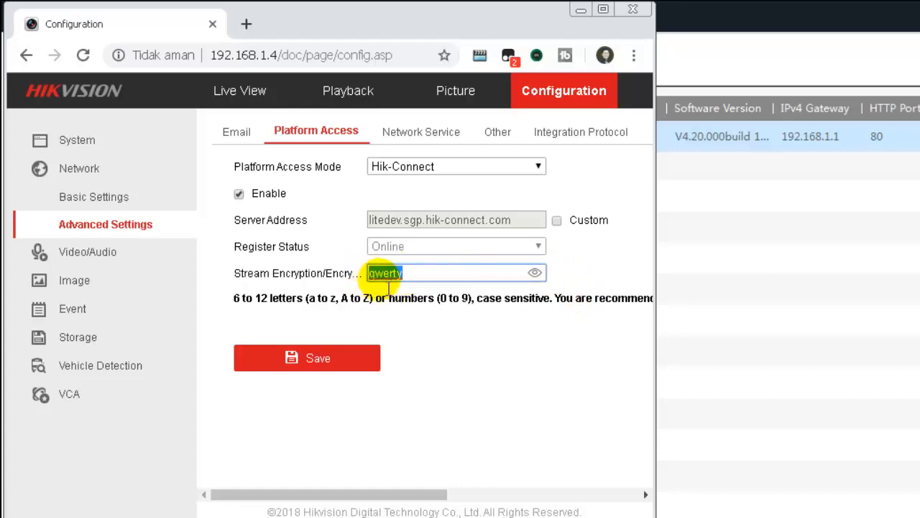
right_click(384, 277)
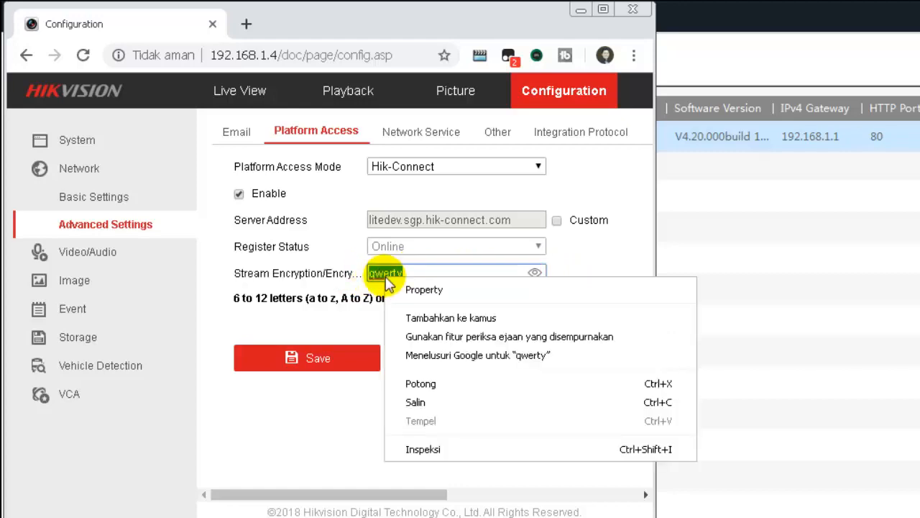
left_click(425, 406)
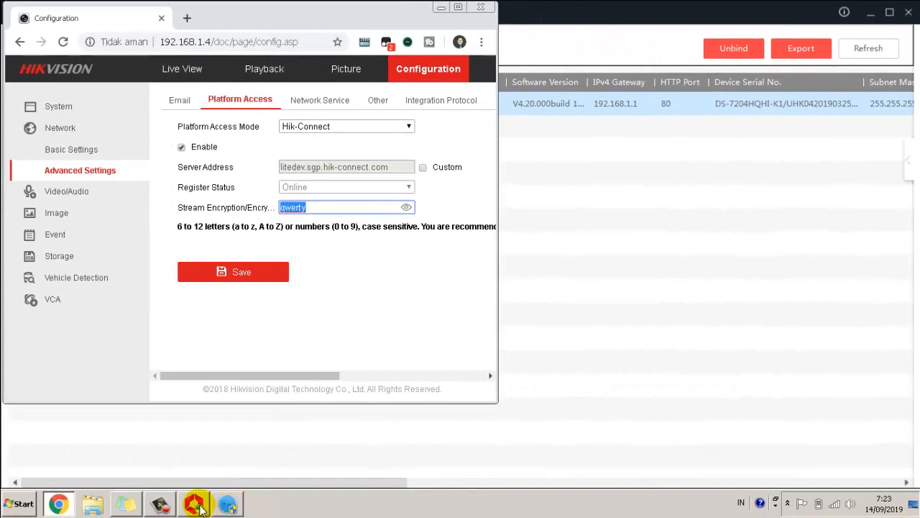
left_click(195, 505)
Enter the stream key on the first two encrypted camera tiles and confirm each.
left_click(274, 118)
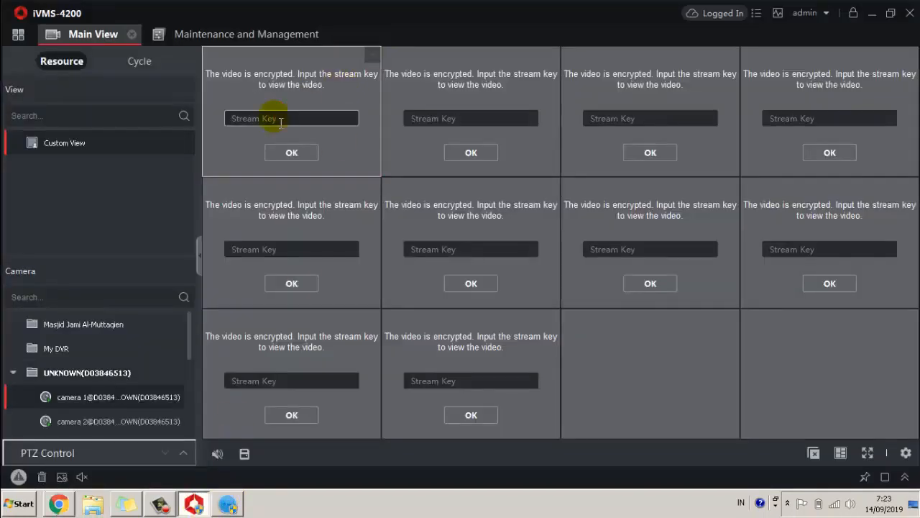
type("aa")
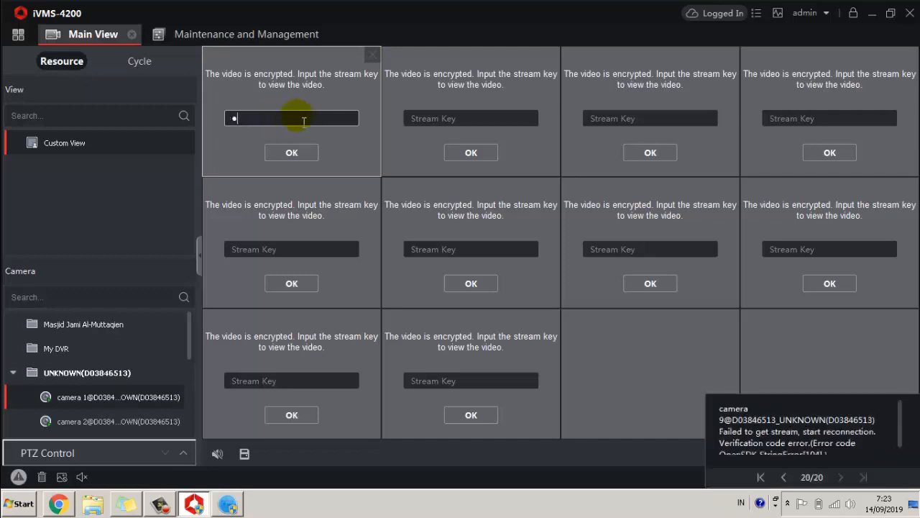
key("BackSpace")
type("••")
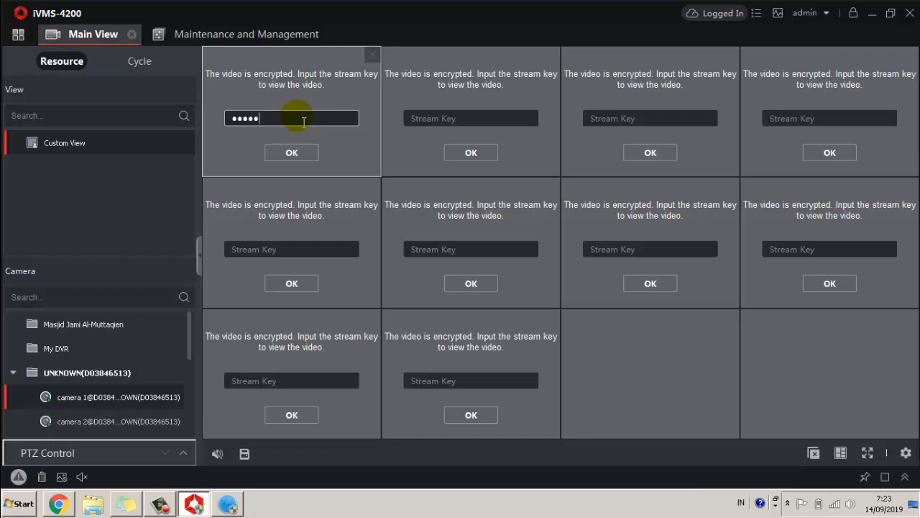
left_click(298, 153)
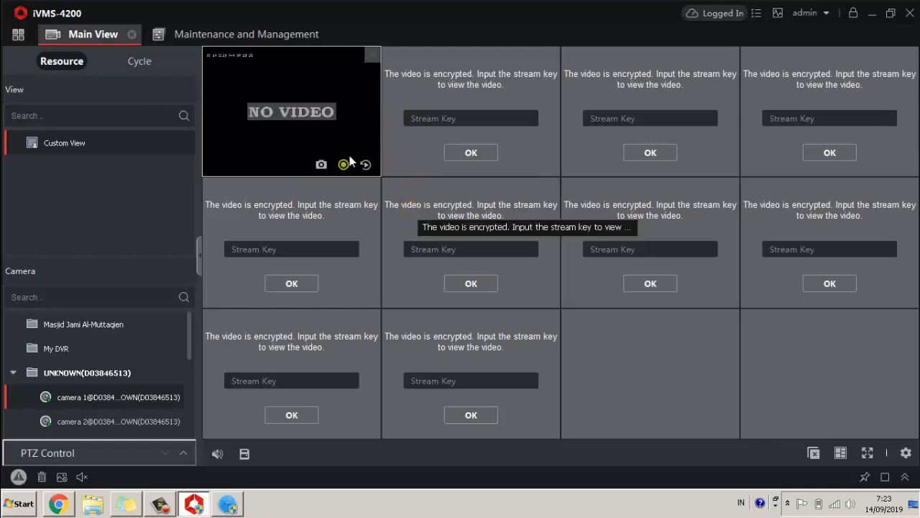
left_click(458, 121)
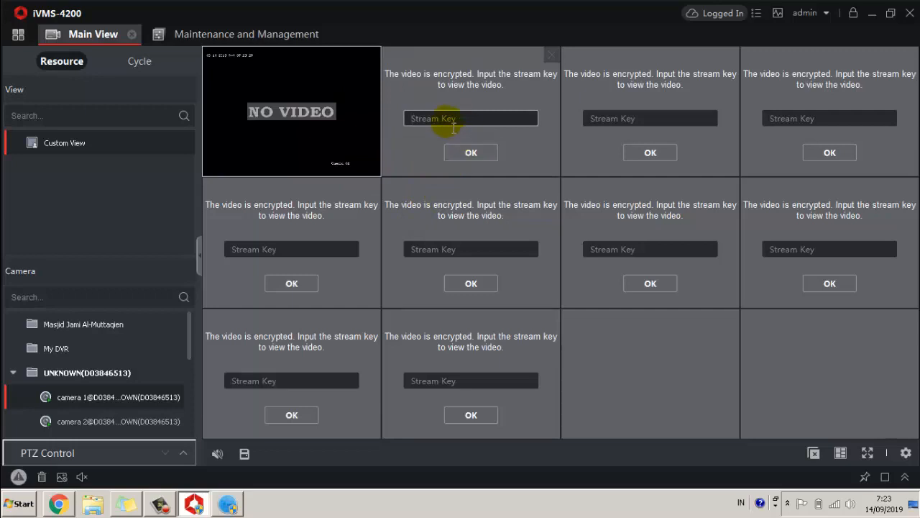
type("A")
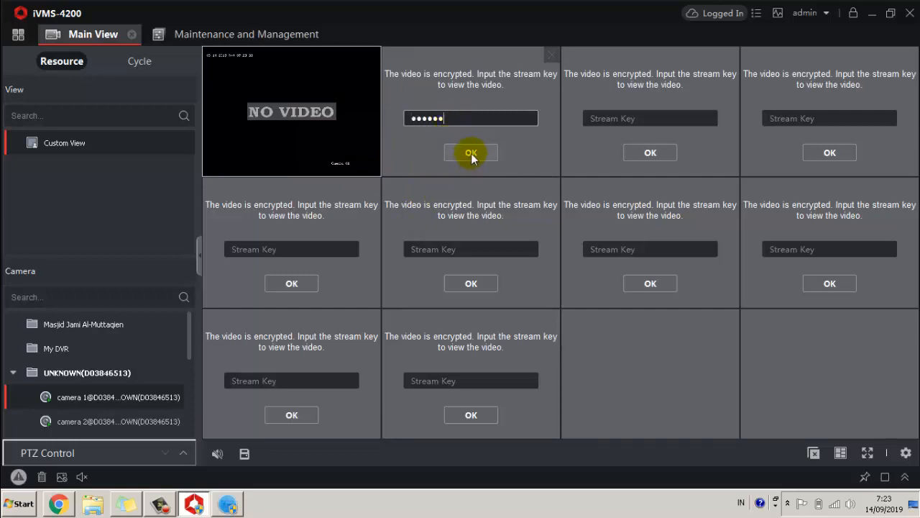
left_click(471, 153)
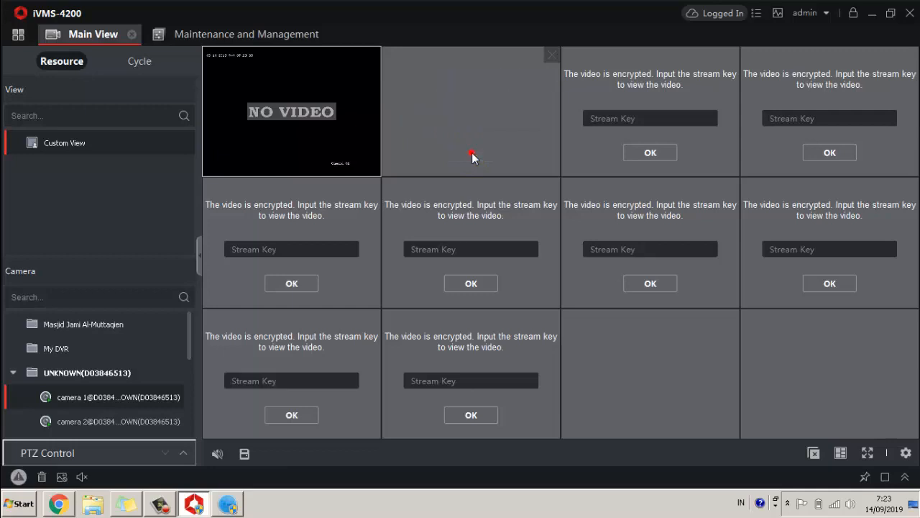
Unlock the third and top-right camera tiles with the stream key.
left_click(648, 124)
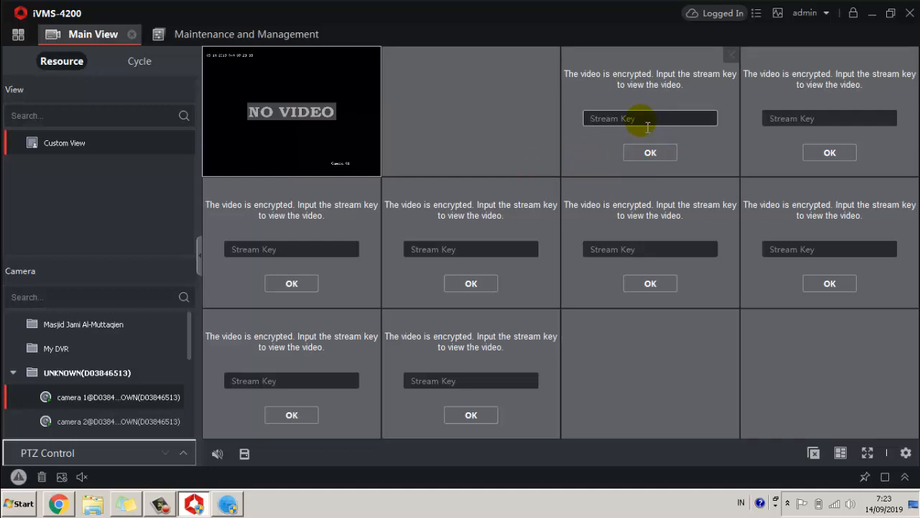
type("a")
left_click(652, 153)
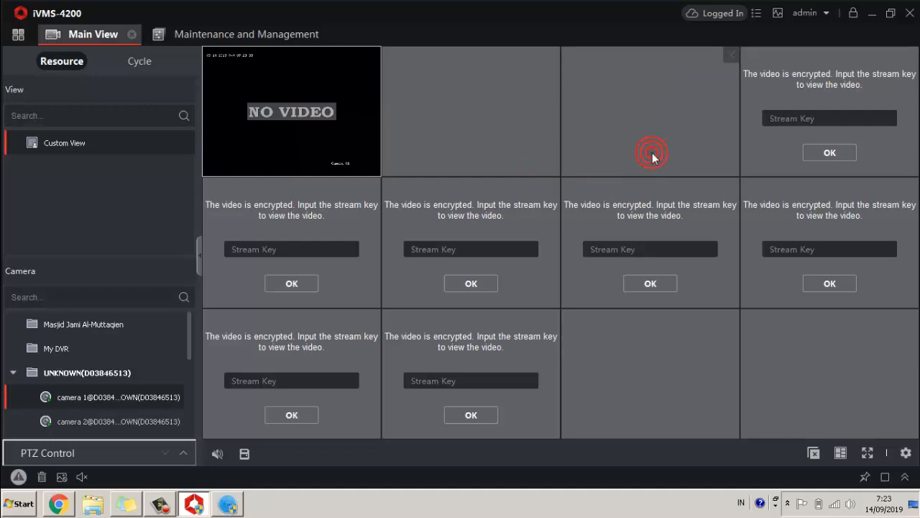
left_click(825, 122)
left_click(819, 120)
type("a")
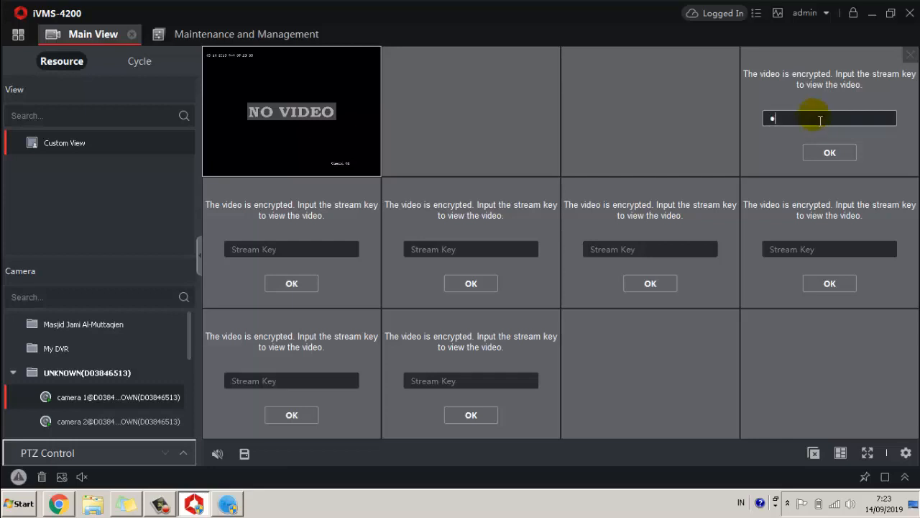
type("aaaa")
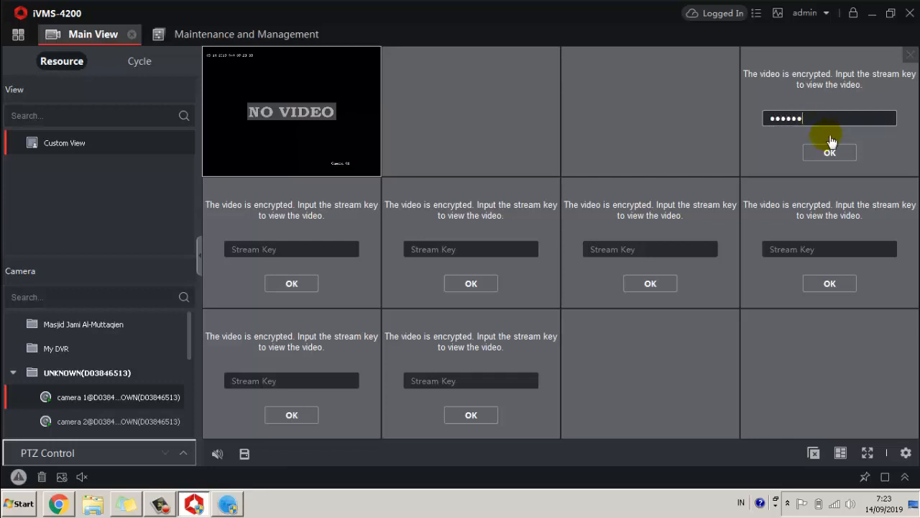
left_click(830, 153)
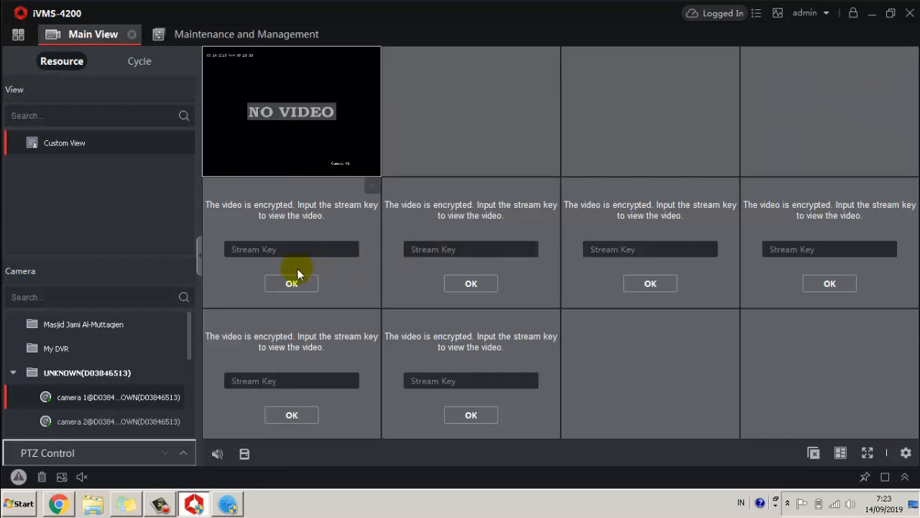
Unlock all four second-row camera tiles by entering the stream key.
left_click(270, 249)
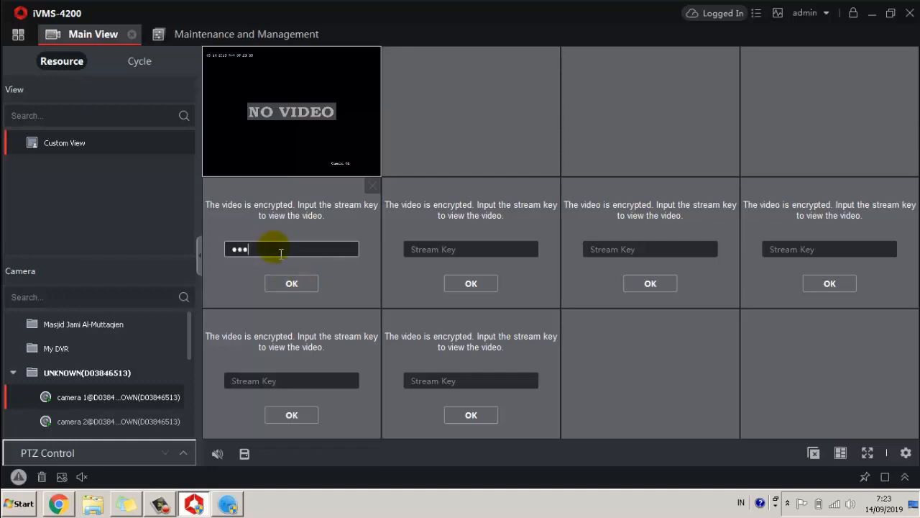
left_click(291, 283)
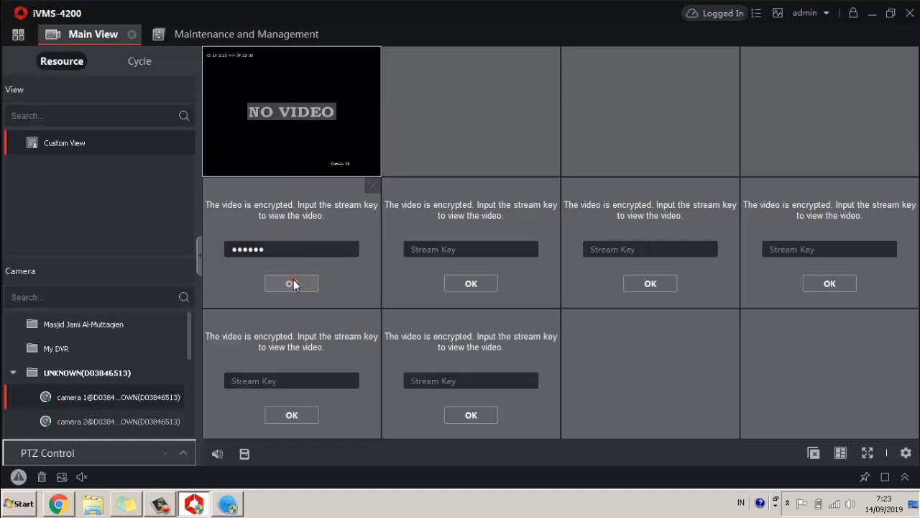
left_click(462, 252)
type("a")
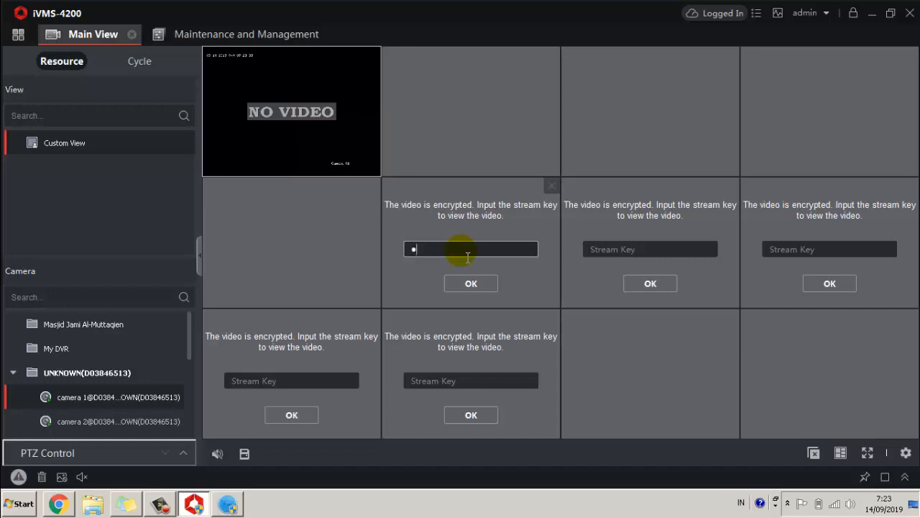
type("aaaaa")
left_click(472, 284)
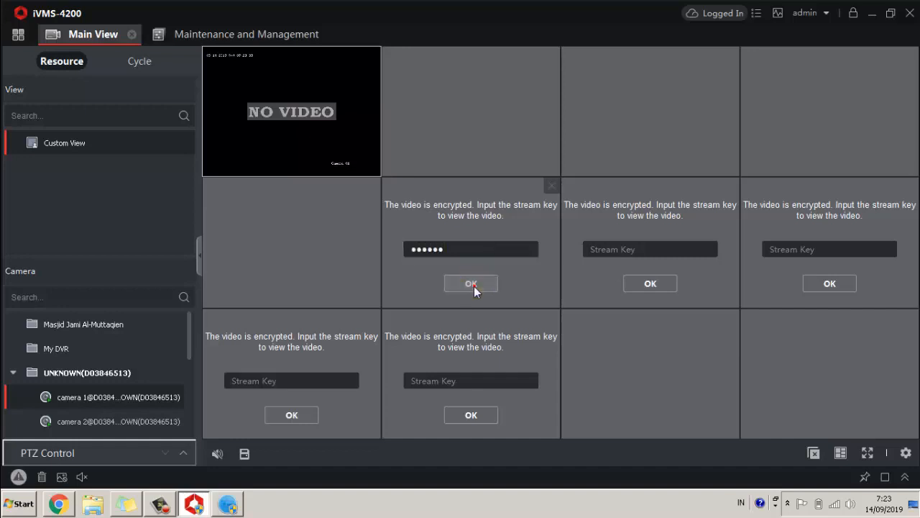
left_click(630, 248)
type("aa")
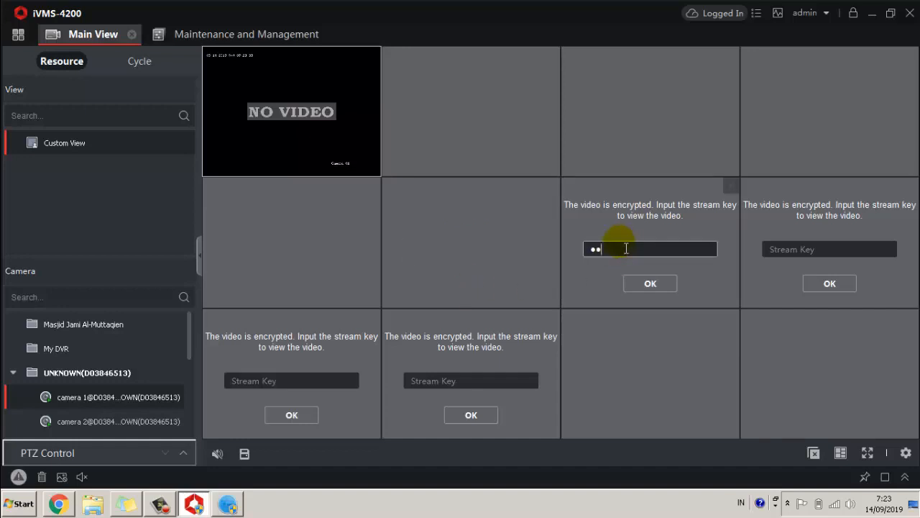
type("aaaa")
left_click(639, 281)
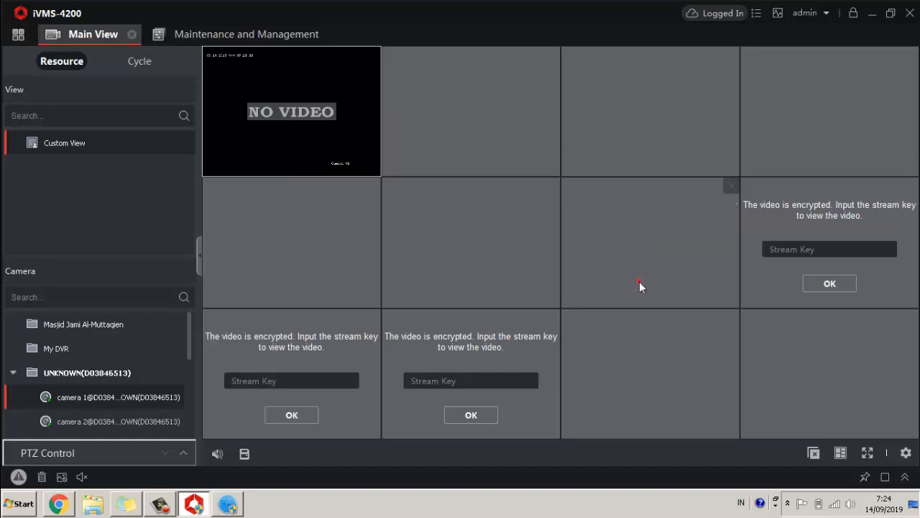
left_click(800, 249)
type("aa")
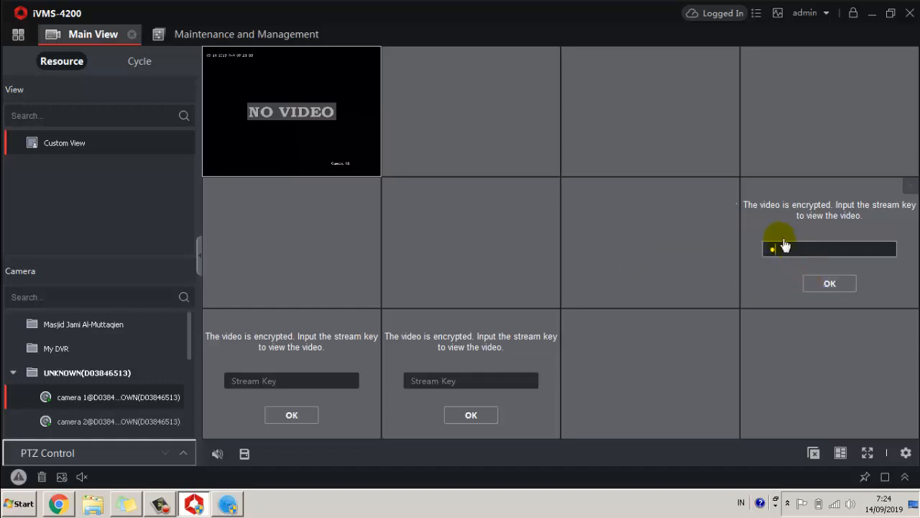
type("a")
left_click(829, 283)
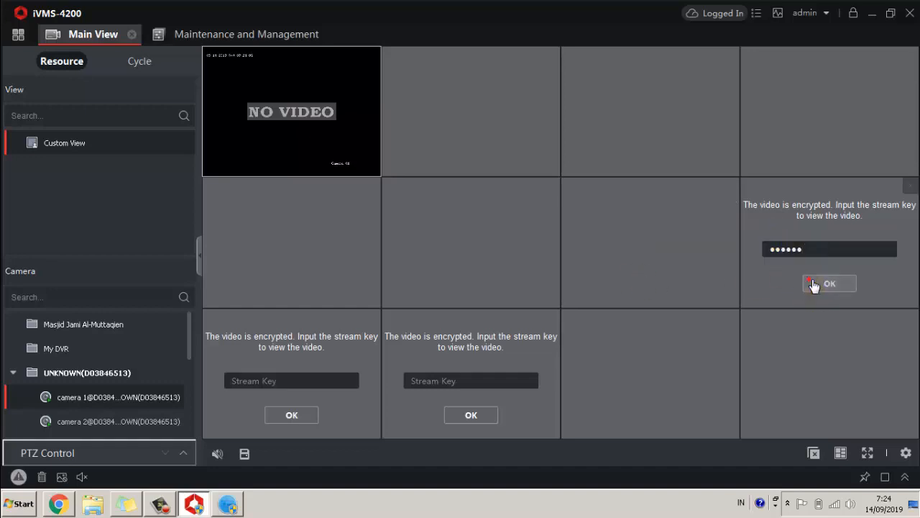
Enter the stream key on the bottom-left and last remaining locked tiles.
left_click(252, 388)
type("a")
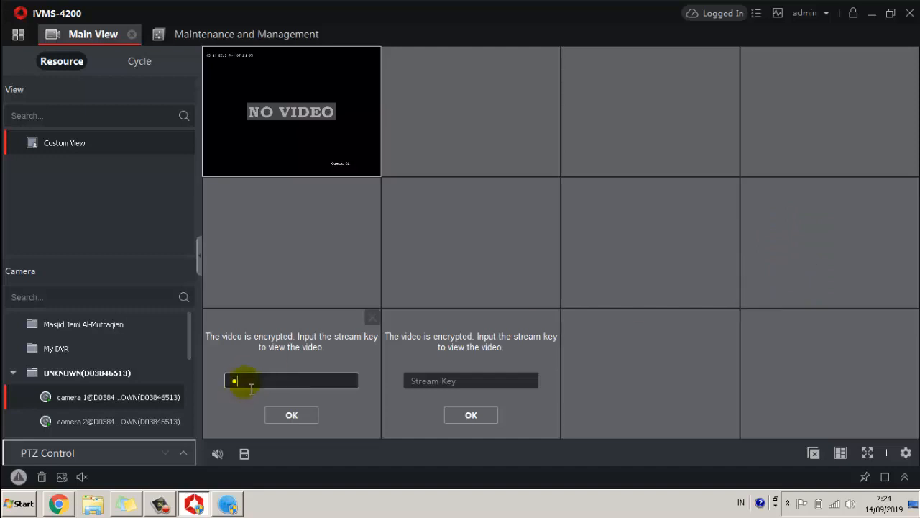
type("aaaaa")
left_click(276, 417)
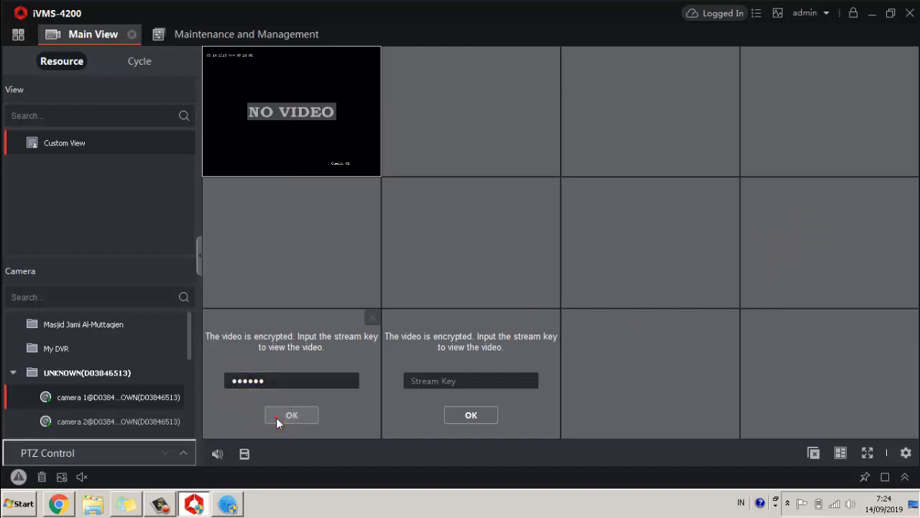
left_click(440, 379)
type("a")
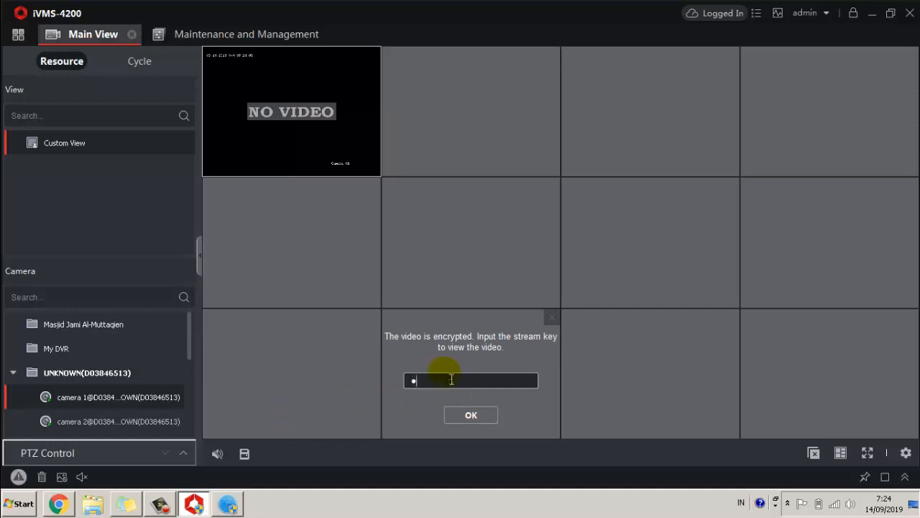
type("aaaaa")
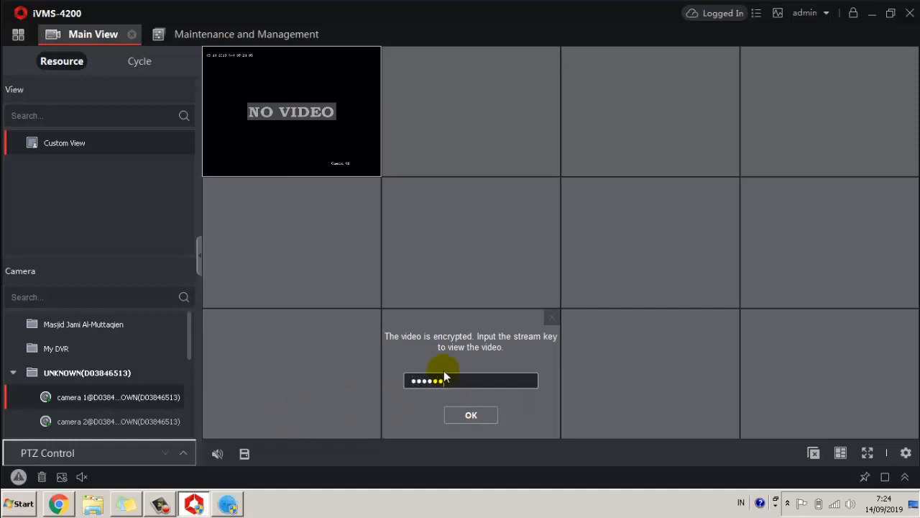
left_click(471, 415)
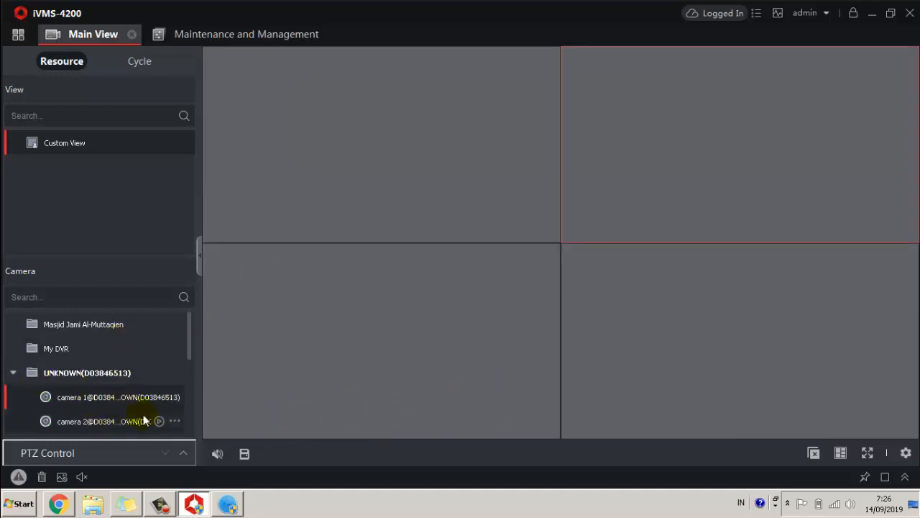
Place camera 1 in the top-left live-view pane.
scroll(172, 406, "down", 1)
scroll(176, 411, "down", 2)
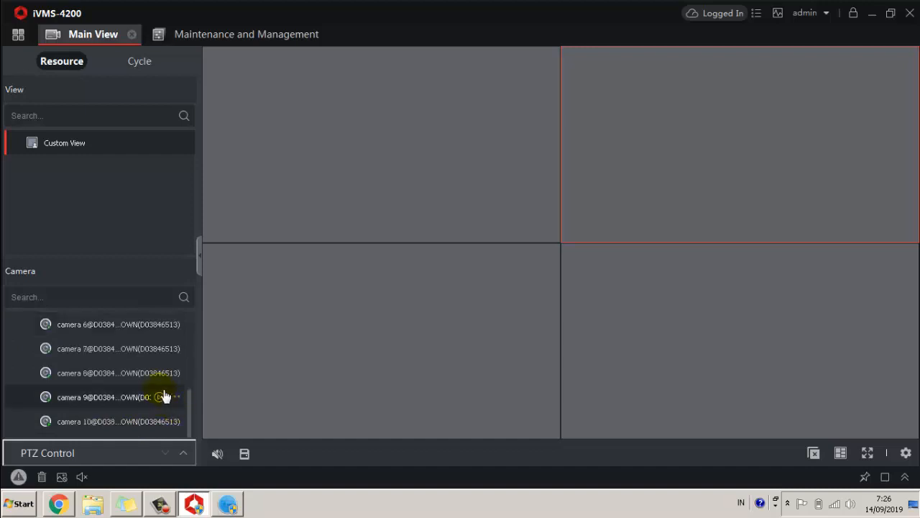
scroll(155, 389, "up", 2)
scroll(154, 388, "up", 1)
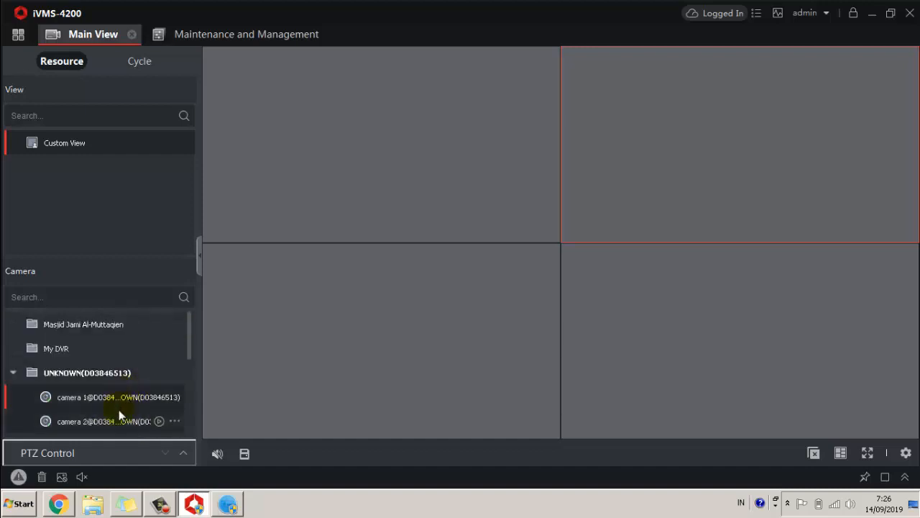
left_click_drag(100, 403, 347, 151)
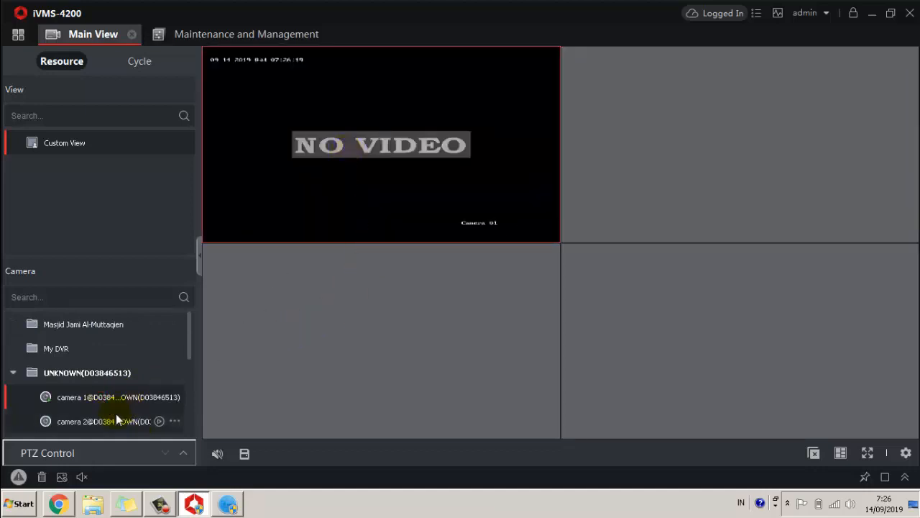
scroll(124, 423, "down", 2)
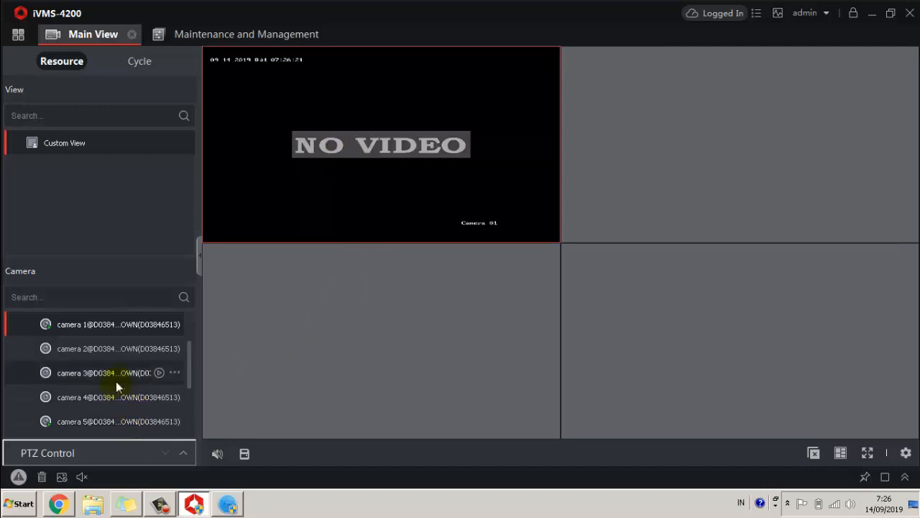
scroll(119, 384, "up", 2)
Place cameras 2, 3 and 4 in the top-right, bottom-left and bottom-right panes.
left_click_drag(97, 423, 321, 372)
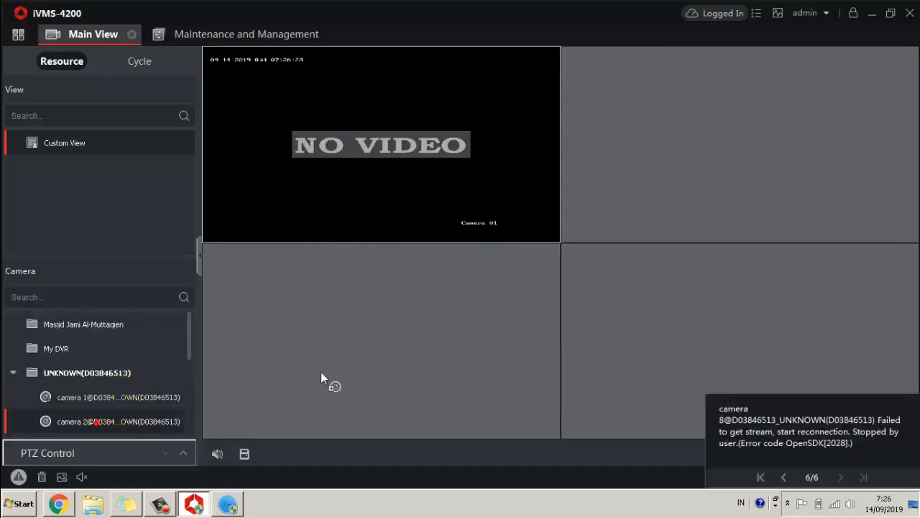
left_click_drag(801, 187, 800, 187)
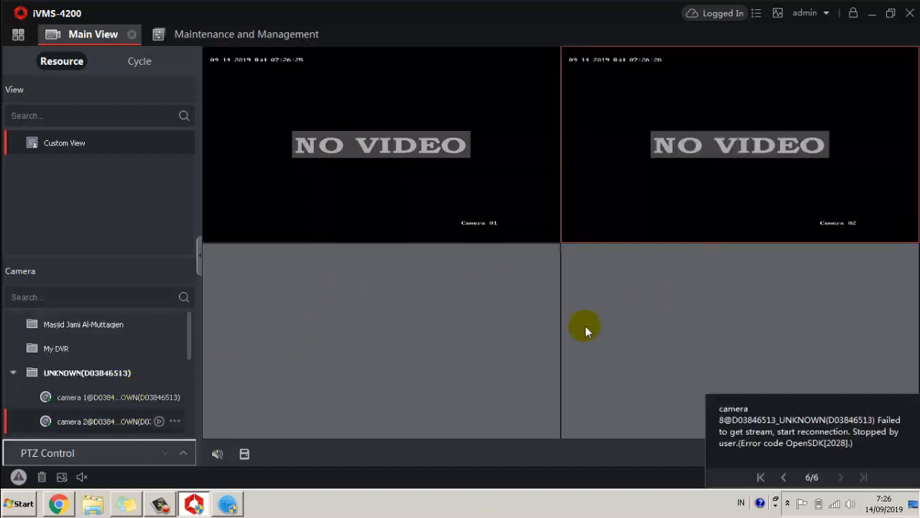
scroll(151, 363, "down", 2)
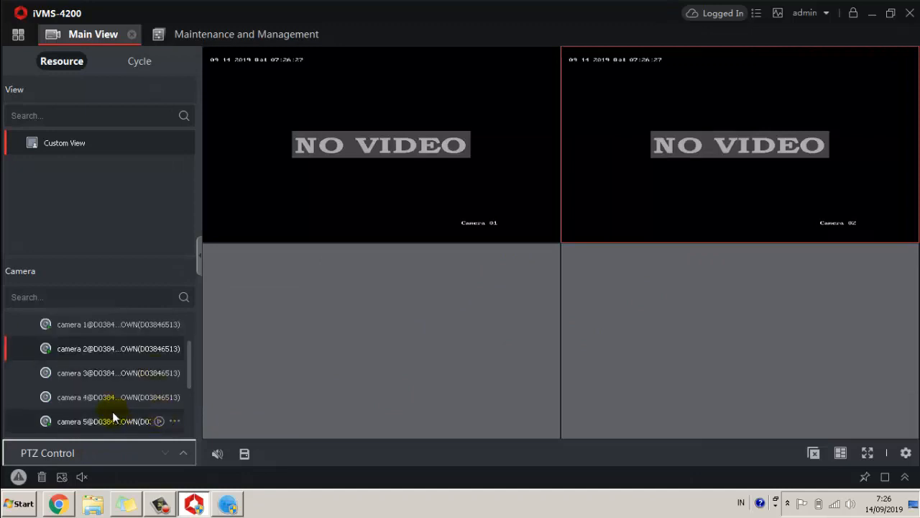
left_click_drag(98, 375, 341, 356)
left_click_drag(77, 402, 760, 316)
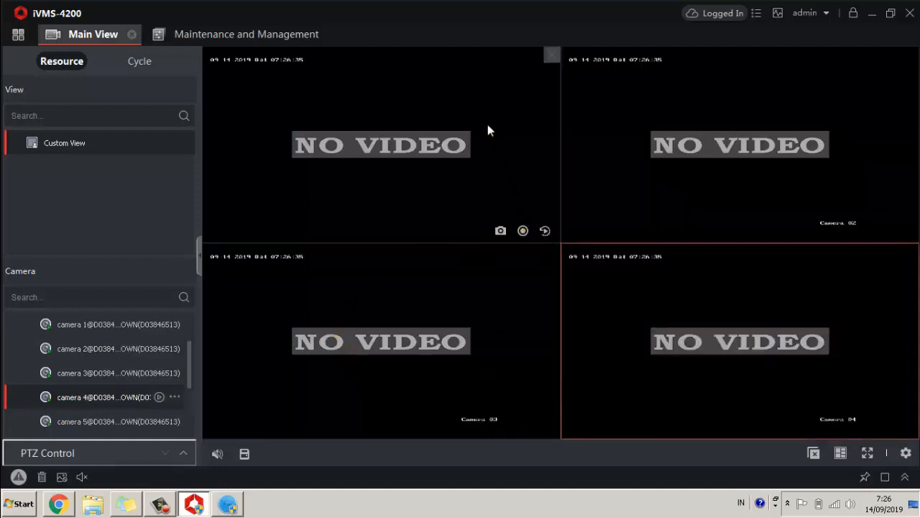
Confirm the Cloud P2P DVR shows Online in device management, then minimize iVMS-4200, Chrome and SADP.
left_click(223, 34)
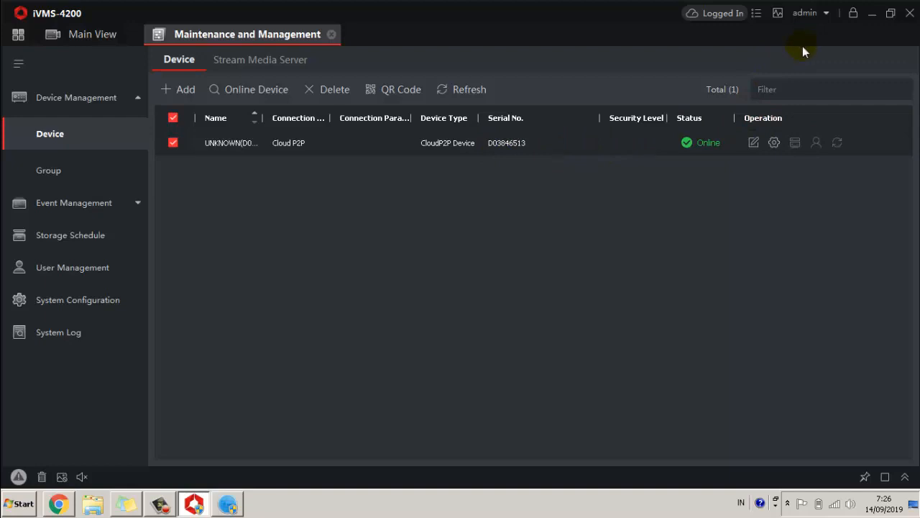
left_click(872, 14)
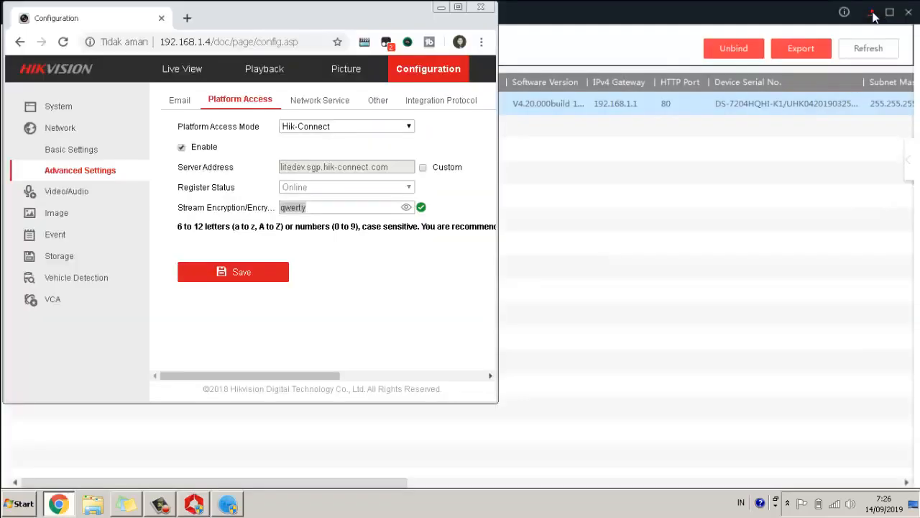
left_click(442, 8)
left_click(872, 14)
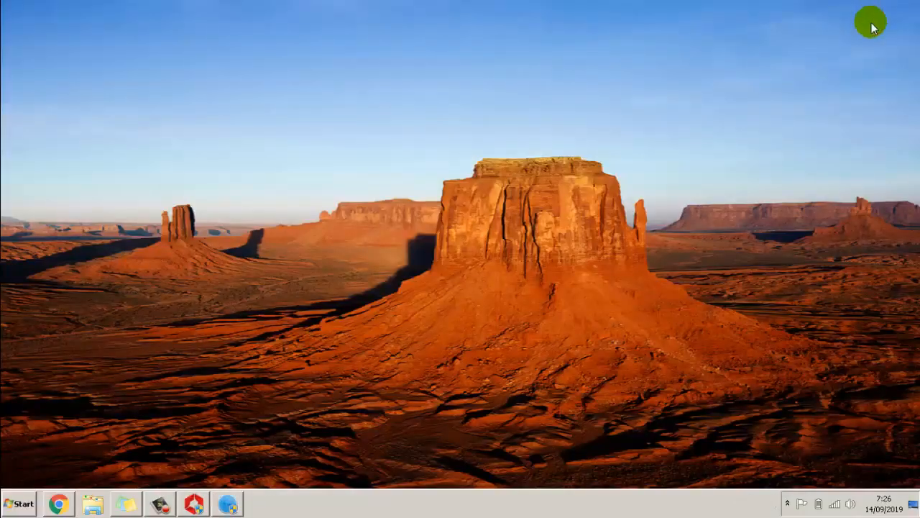